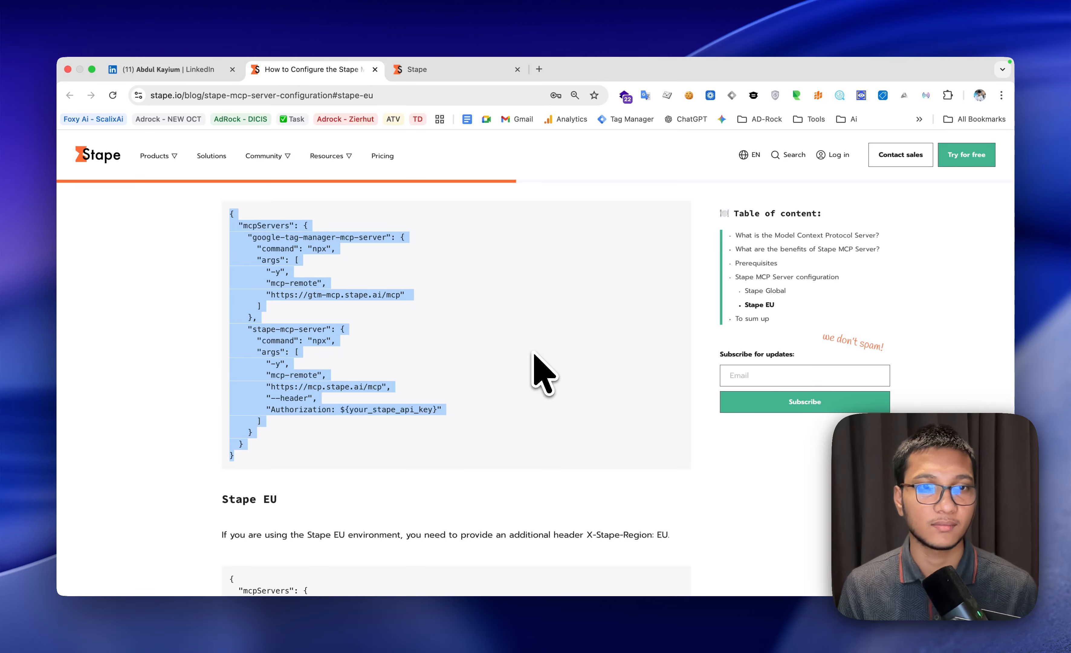
Select the JSON block combining google-tag-manager-mcp-server and stape-mcp-server above the Stape EU section of the guide
{"action": "scroll", "coordinate": [462, 318], "scroll_direction": "up", "scroll_amount": 2}
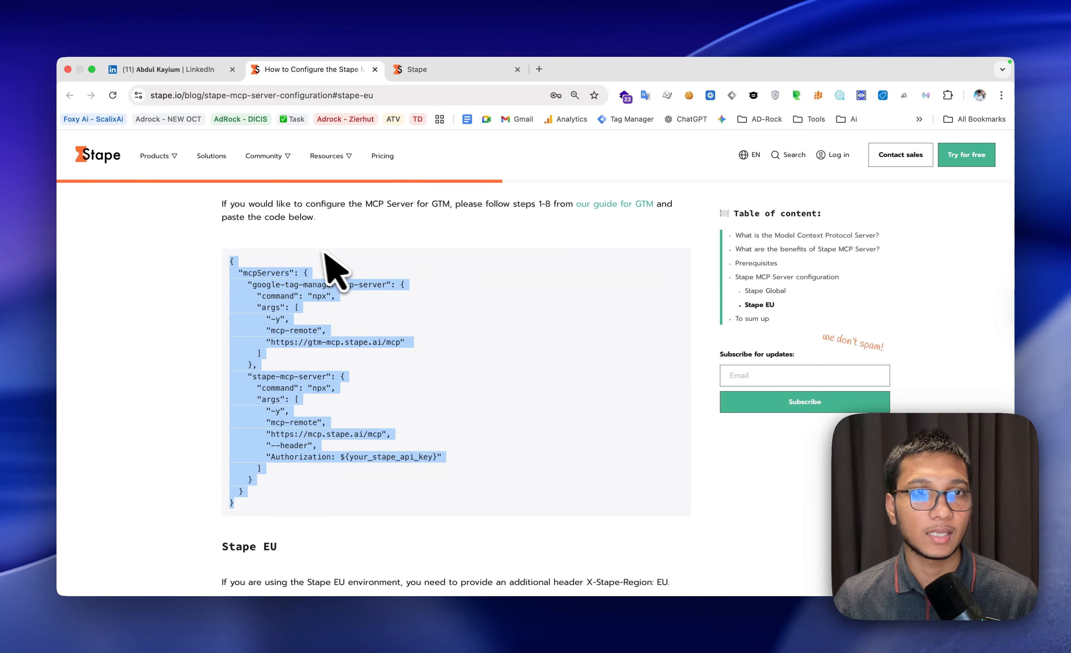
{"action": "scroll", "coordinate": [328, 268], "scroll_direction": "down", "scroll_amount": 3}
{"action": "scroll", "coordinate": [328, 264], "scroll_direction": "up", "scroll_amount": 4}
{"action": "left_click", "coordinate": [351, 297]}
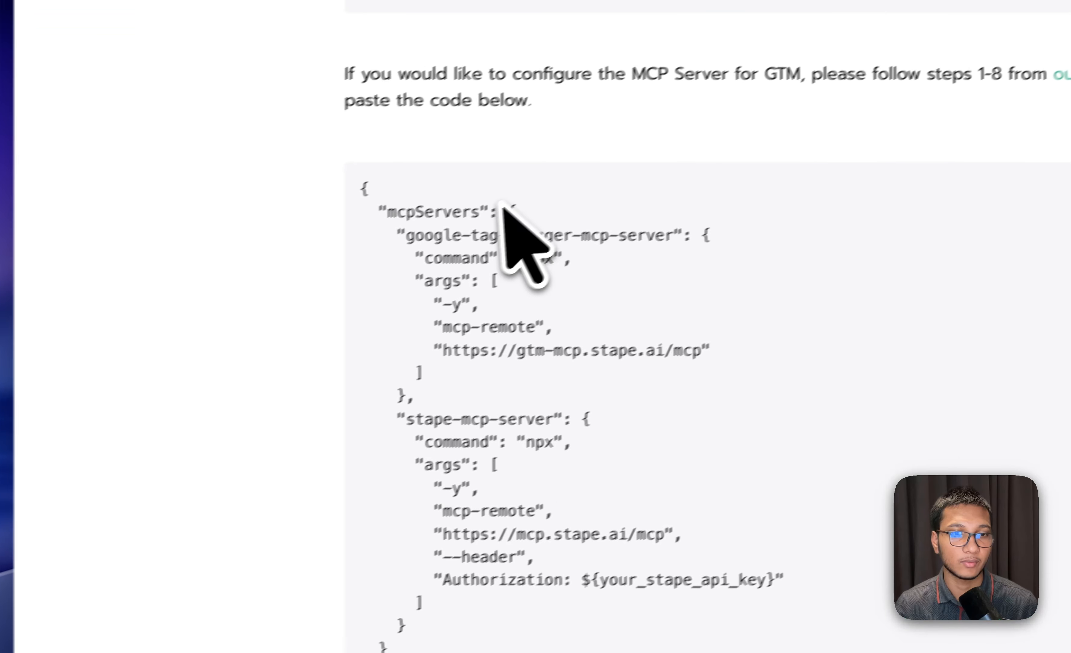
{"action": "scroll", "coordinate": [503, 207], "scroll_direction": "down", "scroll_amount": 3}
{"action": "scroll", "coordinate": [497, 223], "scroll_direction": "up", "scroll_amount": 3}
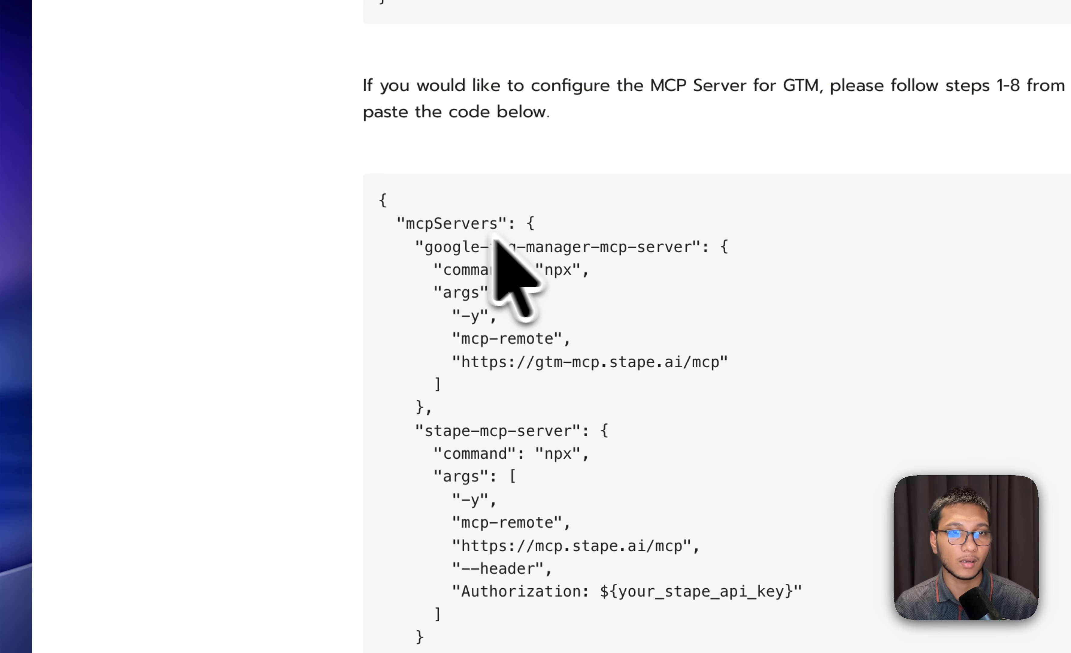
{"action": "left_click_drag", "start_coordinate": [361, 191], "coordinate": [371, 651]}
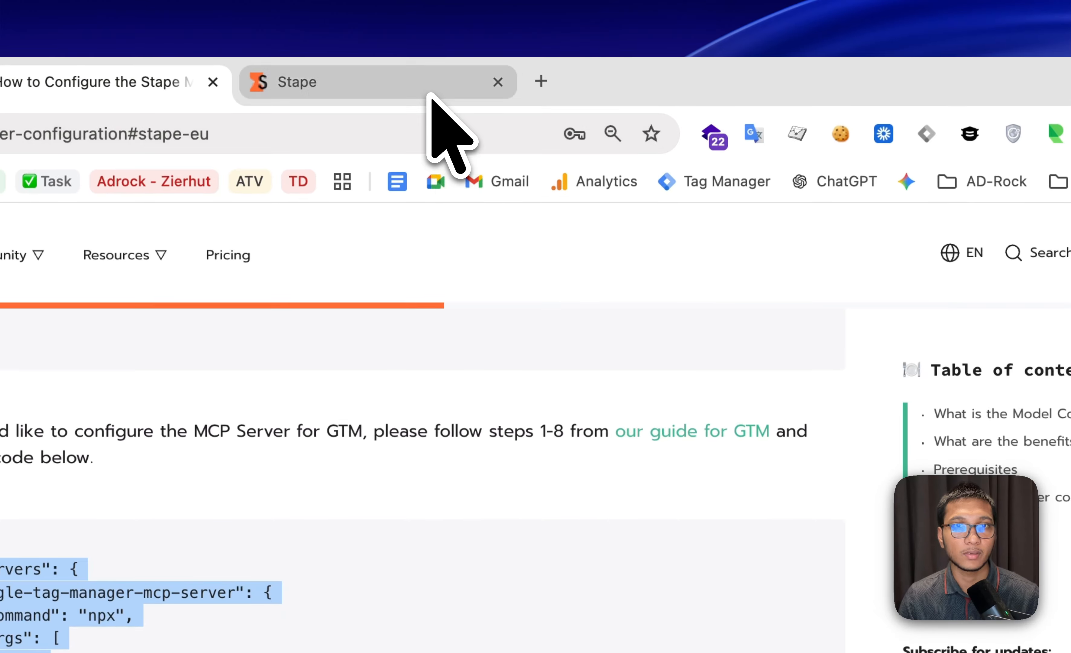
Open the API key settings of the Stape account and enter "GTM Claude A" as the new key's name
{"action": "left_click", "coordinate": [431, 99]}
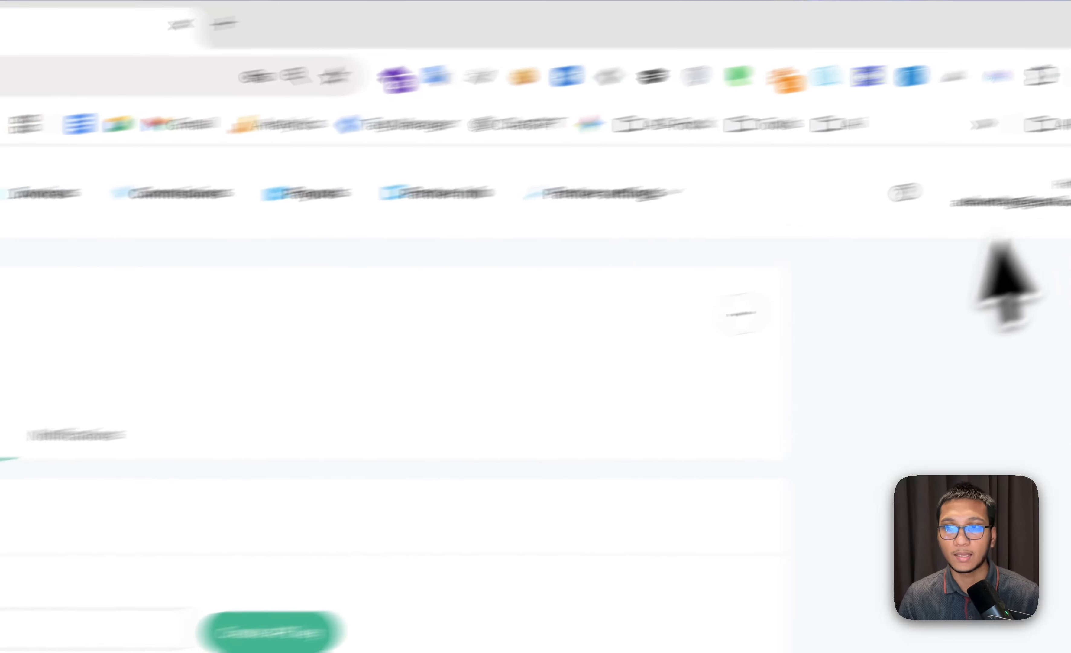
{"action": "left_click", "coordinate": [966, 204]}
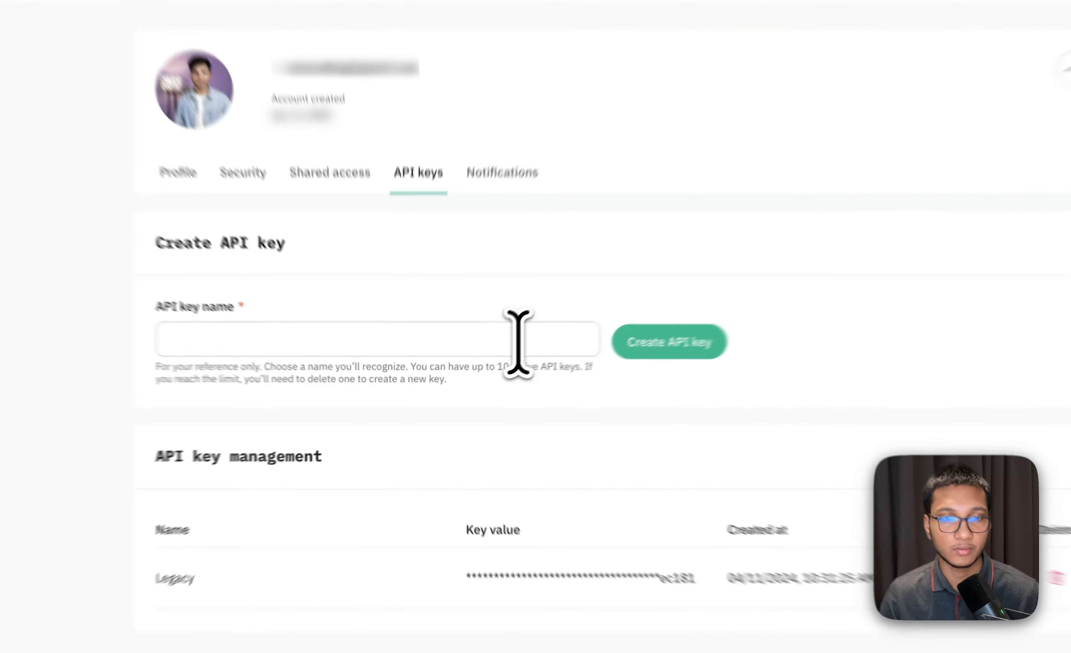
{"action": "left_click", "coordinate": [474, 372]}
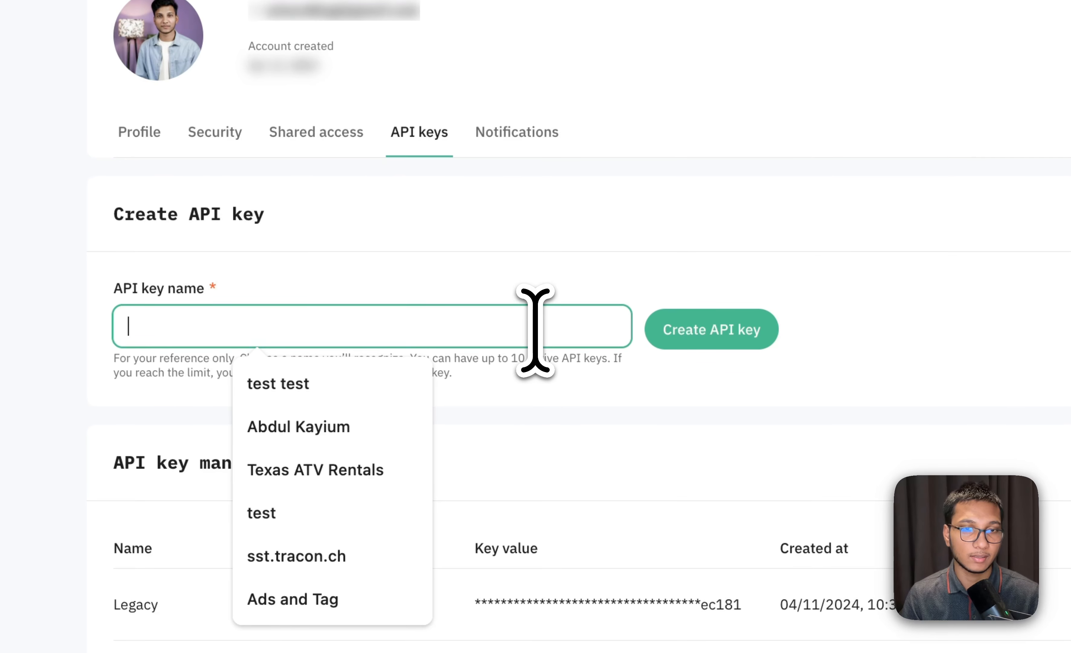
{"action": "type", "text": "GTM"}
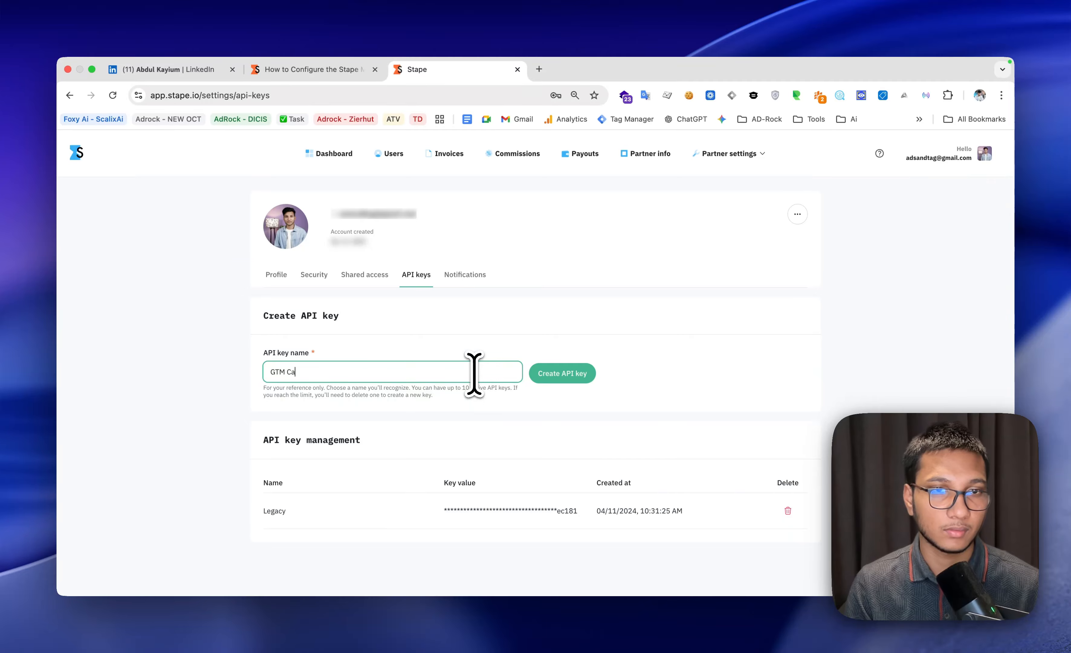
{"action": "type", "text": " Ca"}
{"action": "key", "text": "BackSpace"}
{"action": "type", "text": "la"}
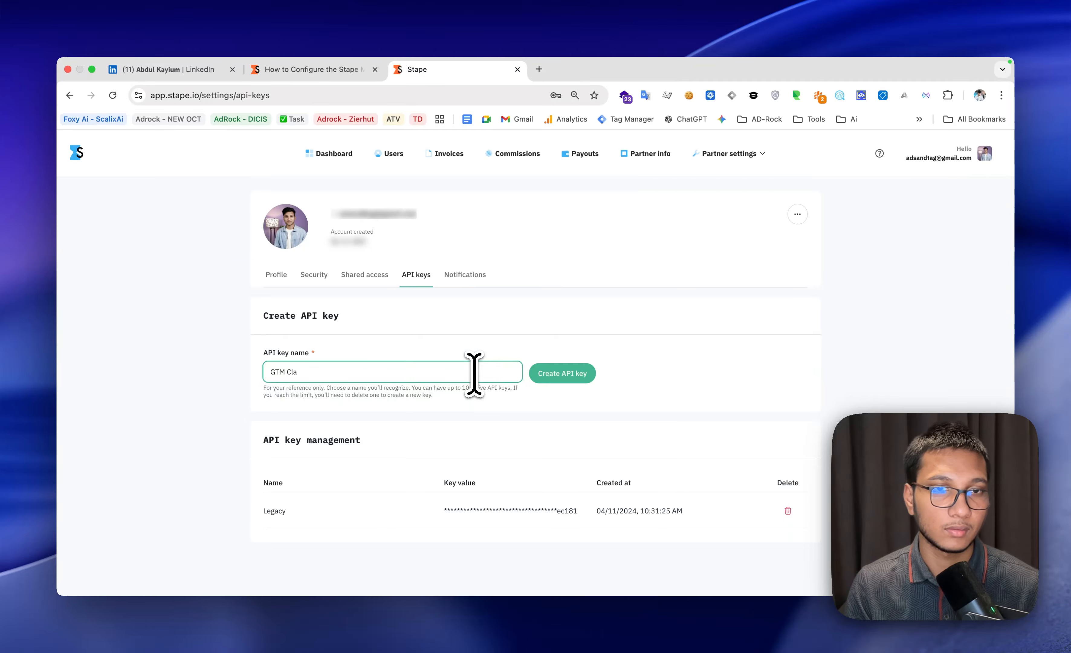
{"action": "type", "text": "ude "}
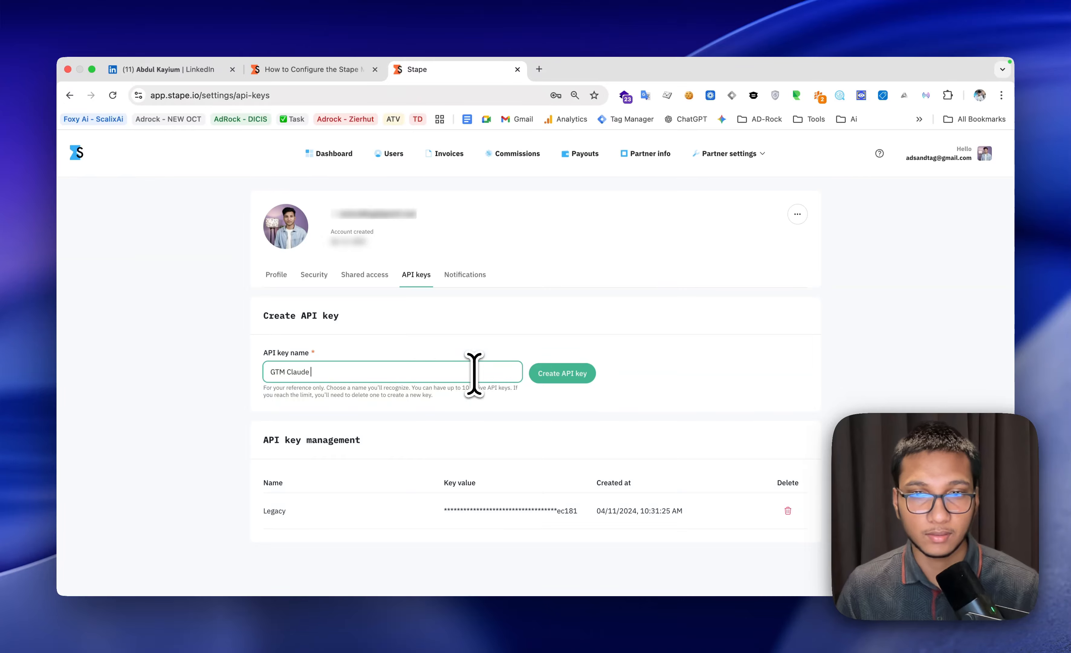
{"action": "type", "text": "A"}
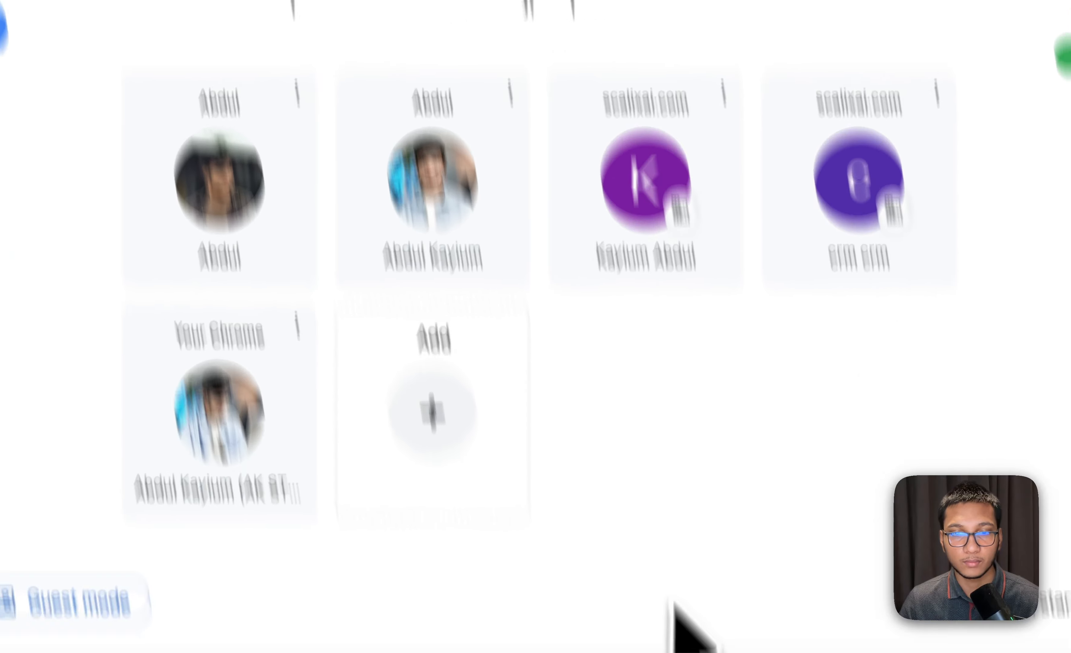
Switch to the Claude desktop app and open its Developer settings for local MCP servers
{"action": "left_click", "coordinate": [654, 525]}
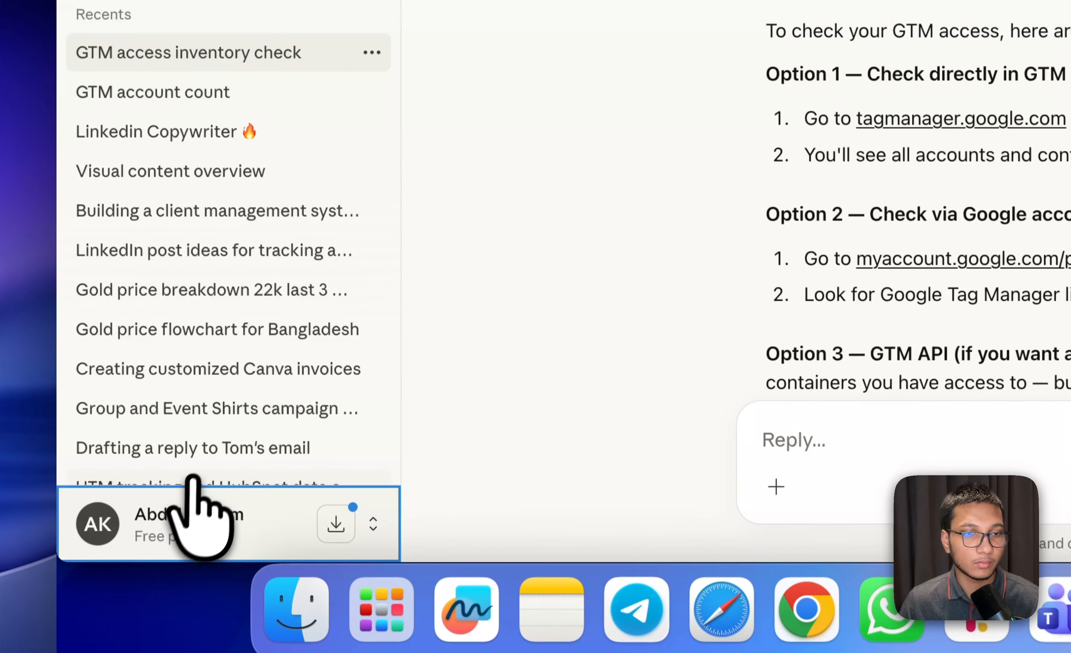
{"action": "left_click", "coordinate": [171, 511]}
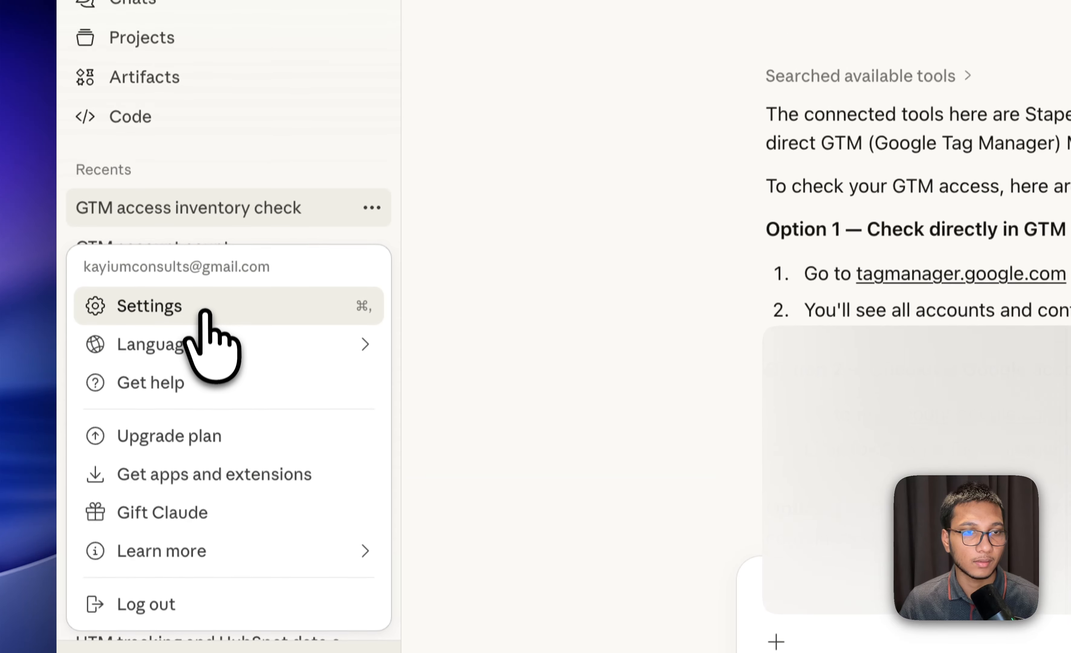
{"action": "left_click", "coordinate": [189, 147]}
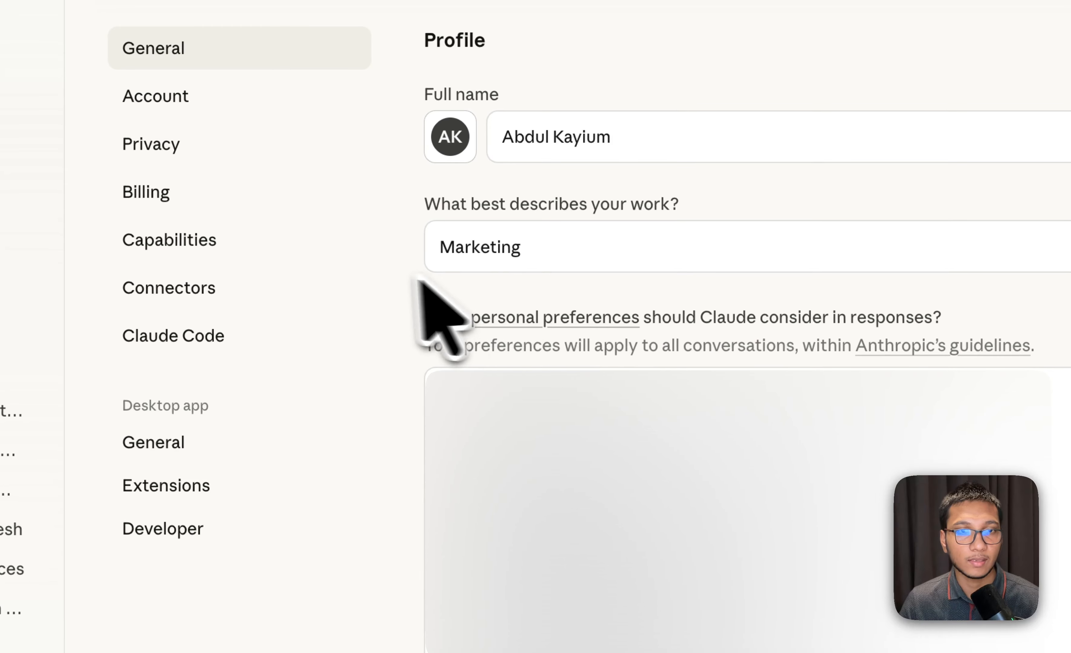
{"action": "left_click", "coordinate": [308, 470]}
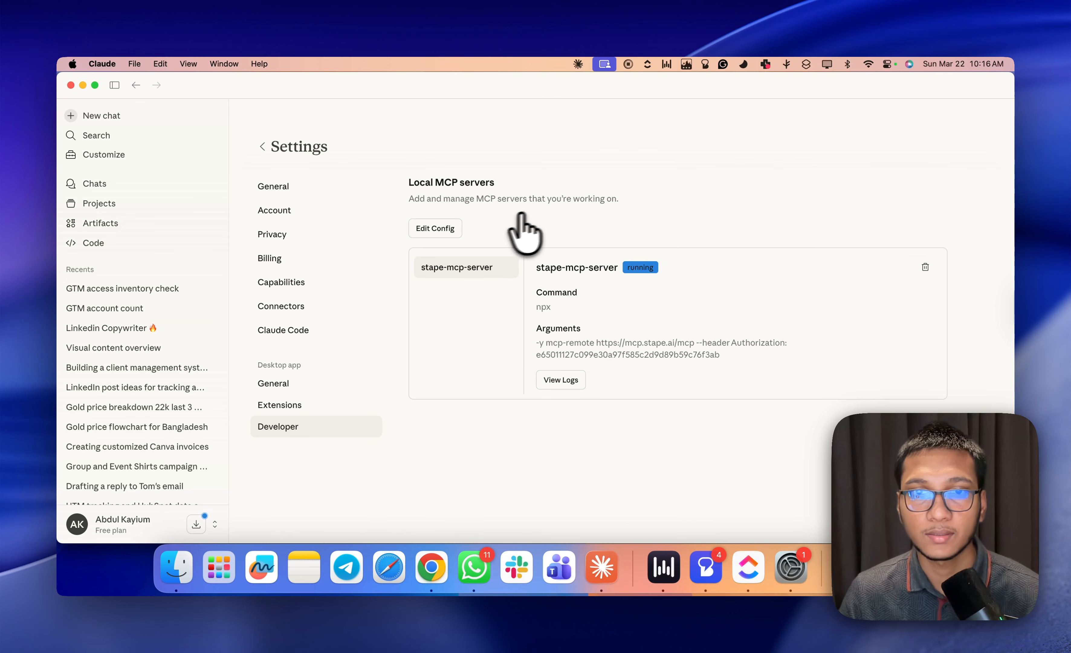
Remove stape-mcp-server from the local MCP servers and confirm the removal
{"action": "left_click", "coordinate": [433, 228]}
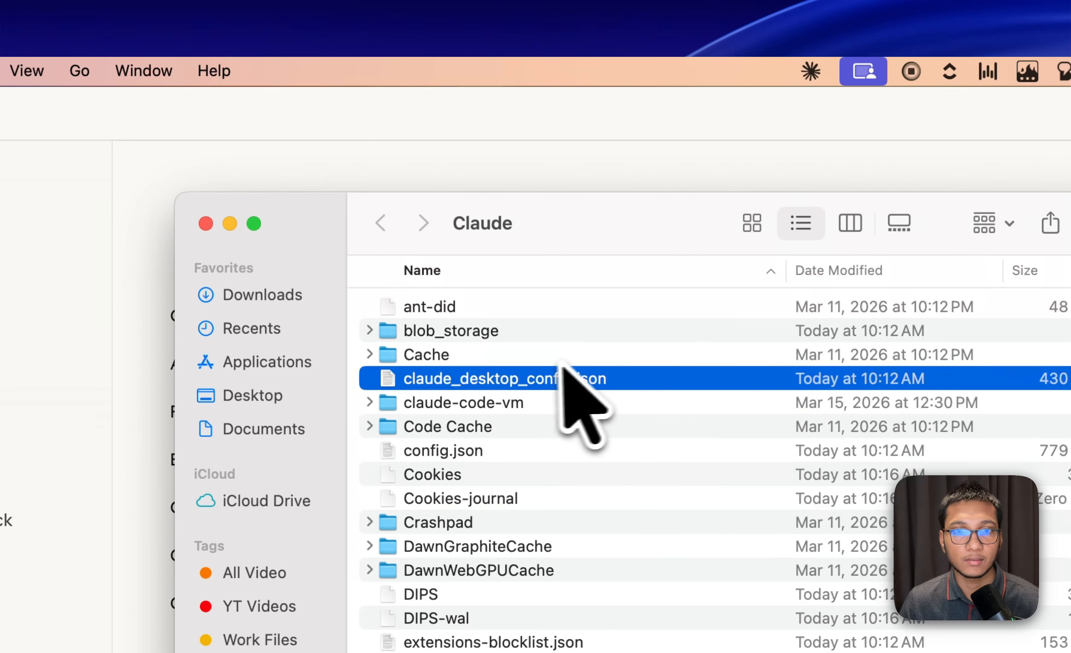
{"action": "left_click", "coordinate": [205, 223]}
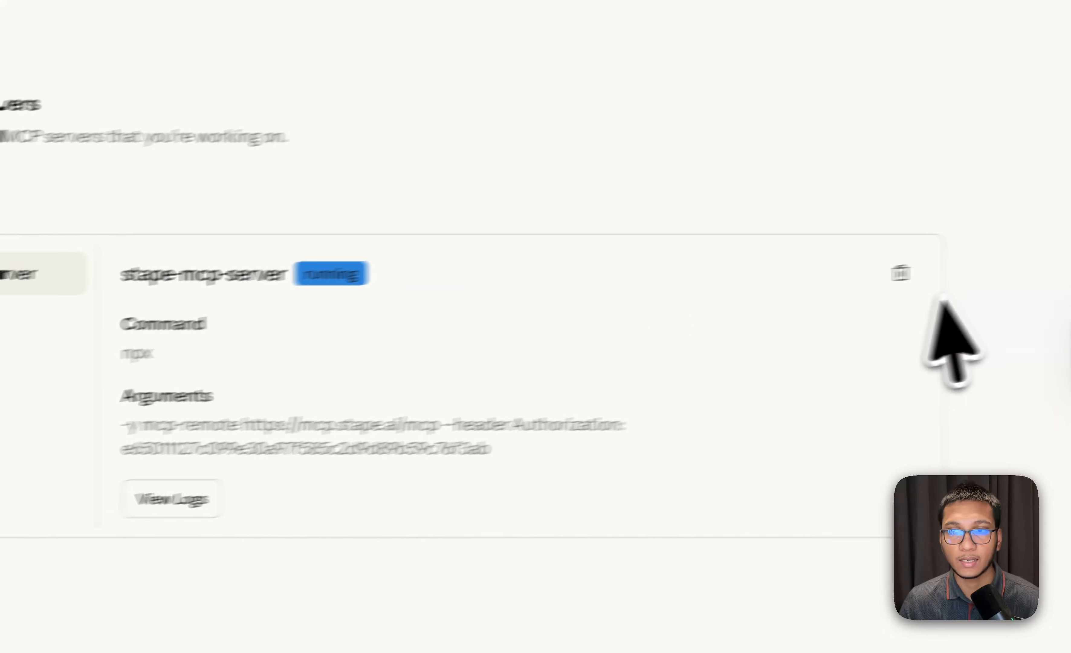
{"action": "left_click", "coordinate": [901, 273]}
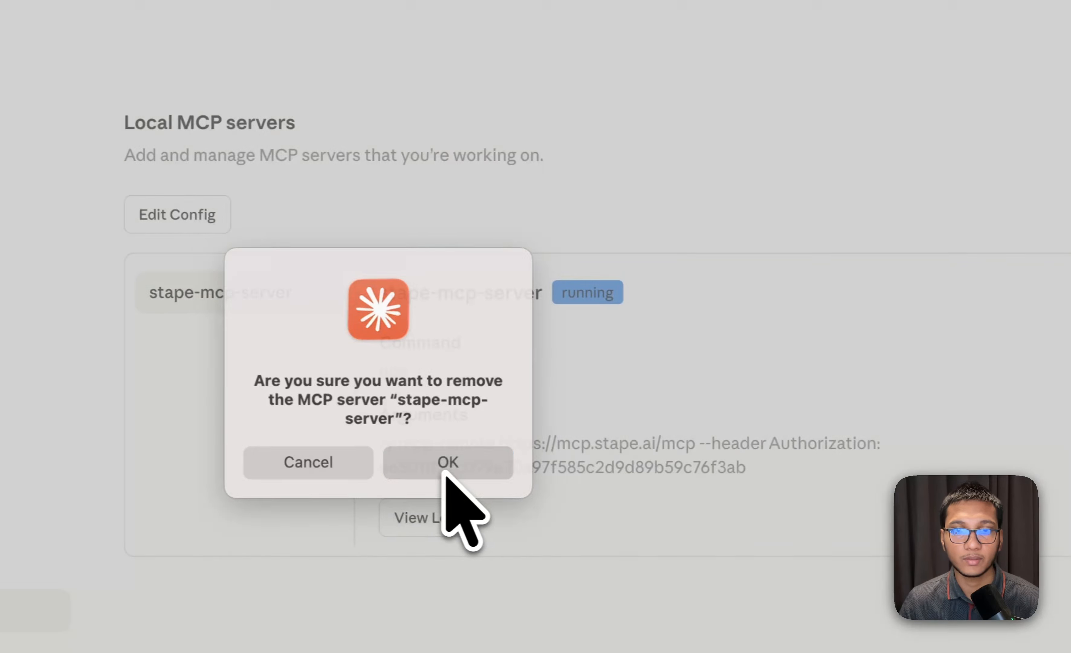
{"action": "left_click", "coordinate": [444, 470]}
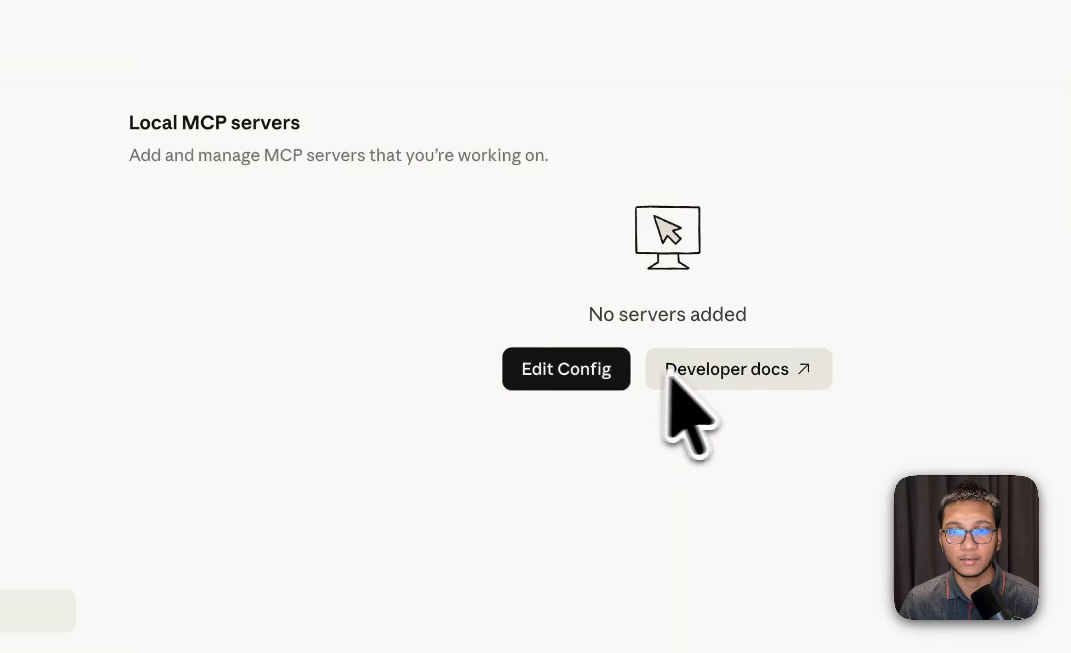
Open claude_desktop_config.json from Claude's configuration folder for editing in TextEdit
{"action": "left_click", "coordinate": [588, 372]}
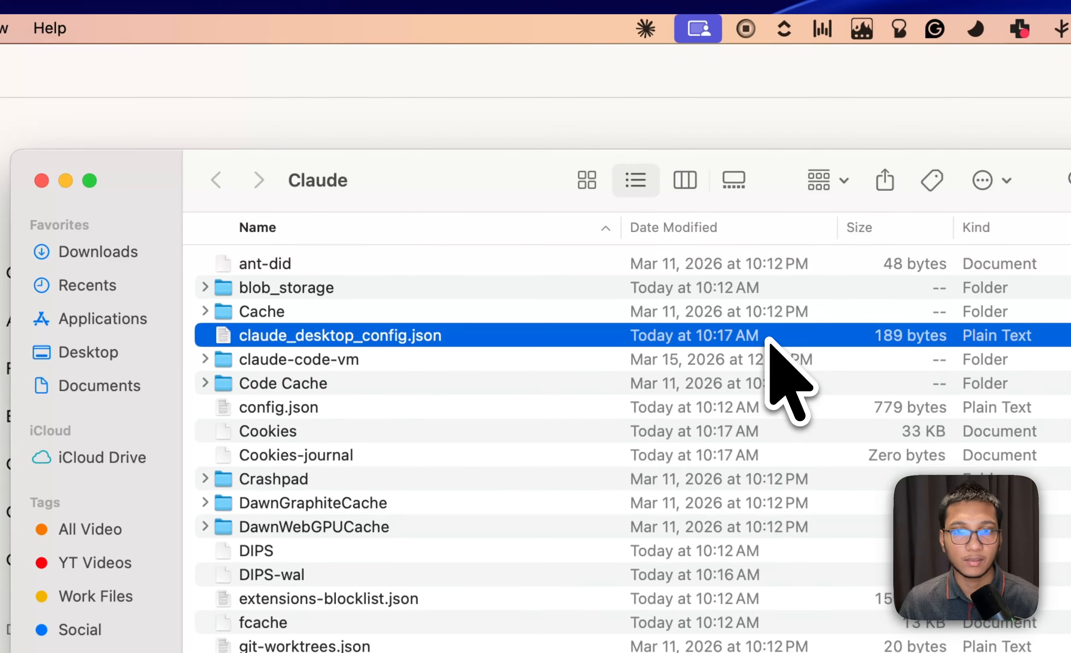
{"action": "double_click", "coordinate": [767, 339]}
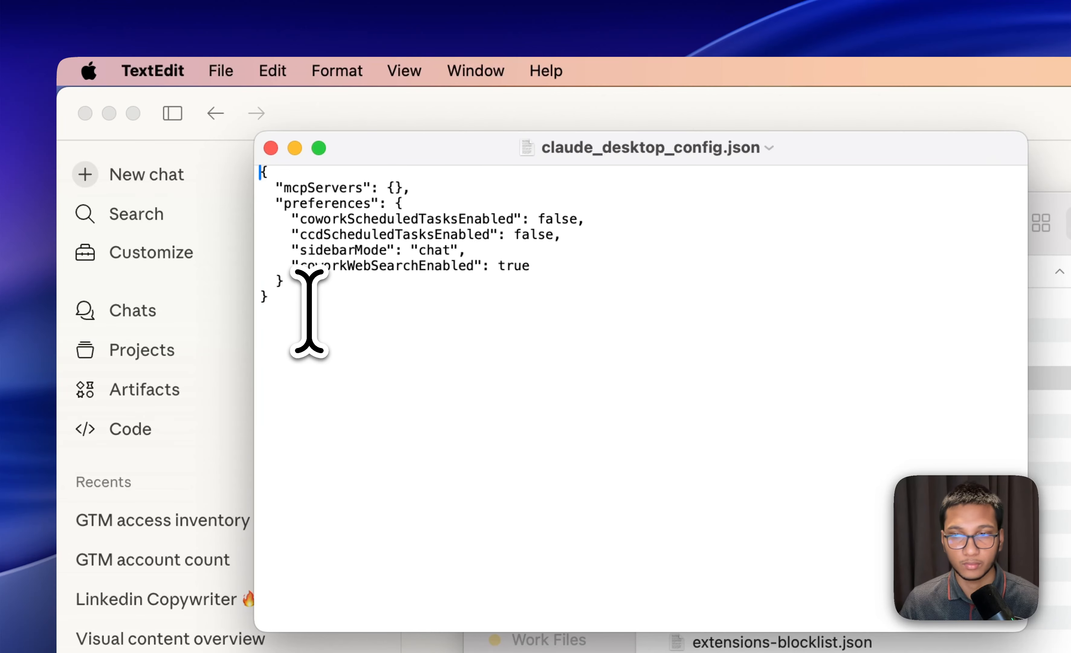
{"action": "left_click", "coordinate": [341, 313]}
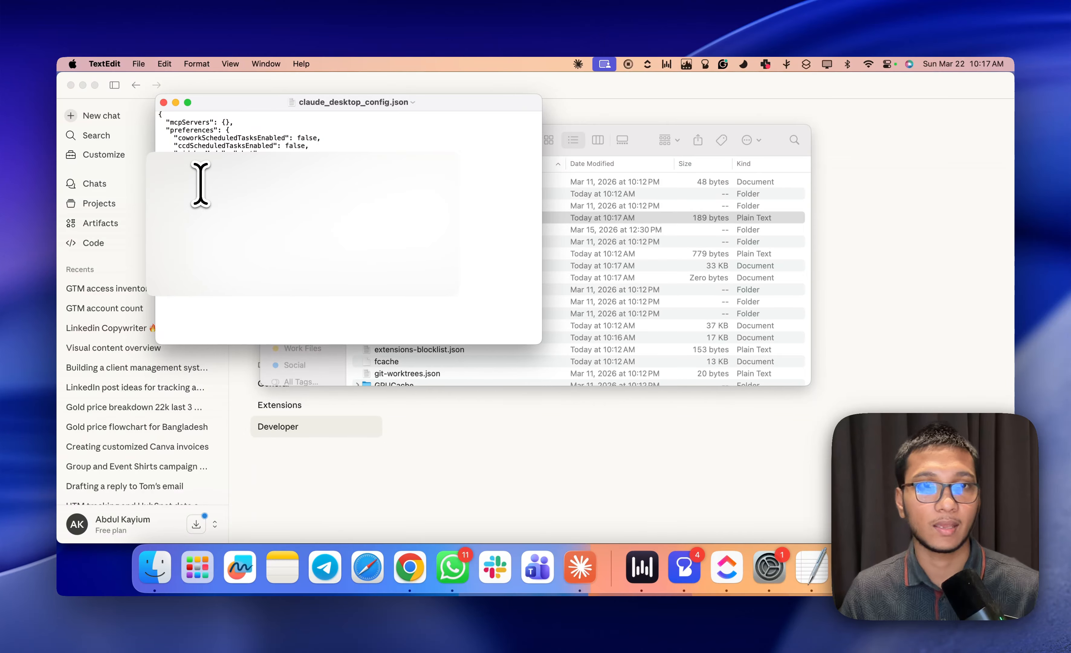
Try to append the copied MCP server JSON to the existing contents of claude_desktop_config.json
{"action": "type", "text": ","}
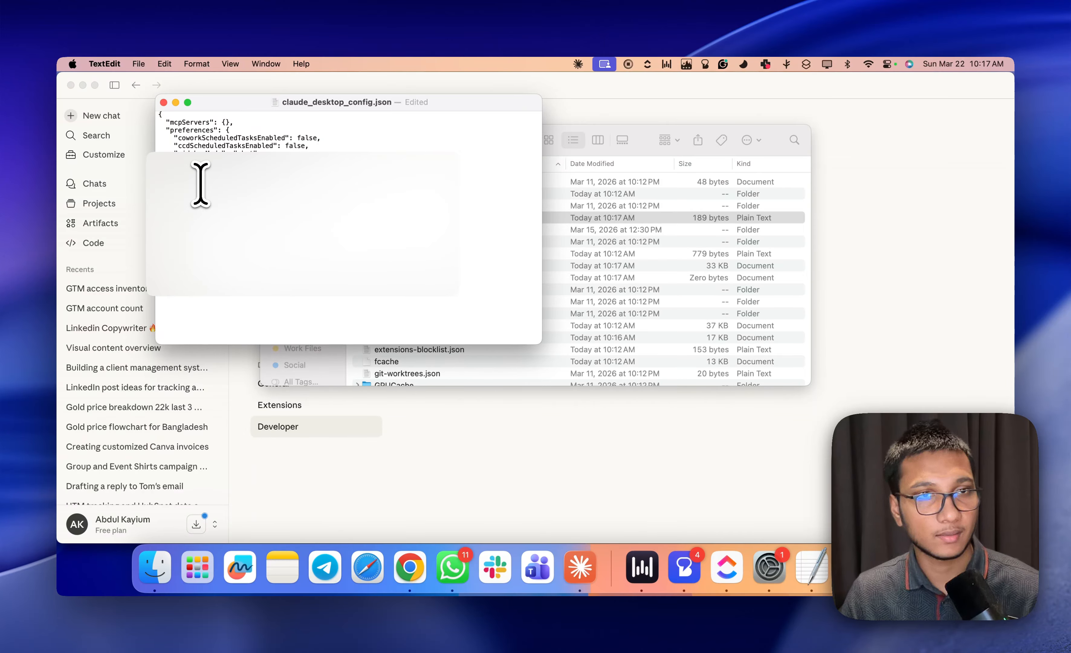
{"action": "key", "text": "super+v"}
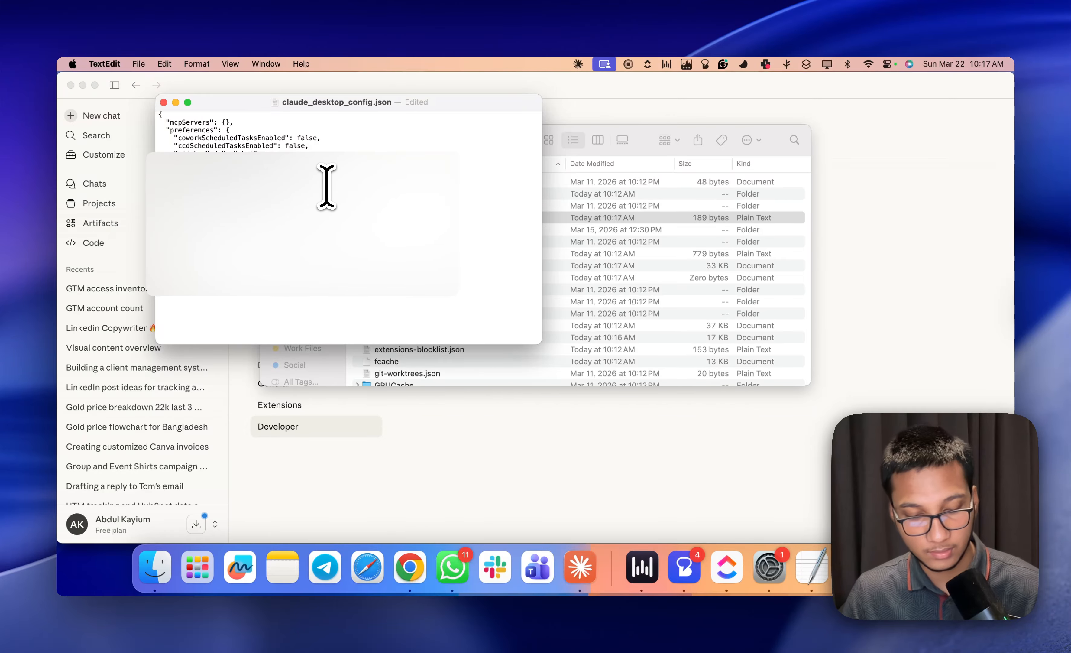
{"action": "key", "text": "super+Tab"}
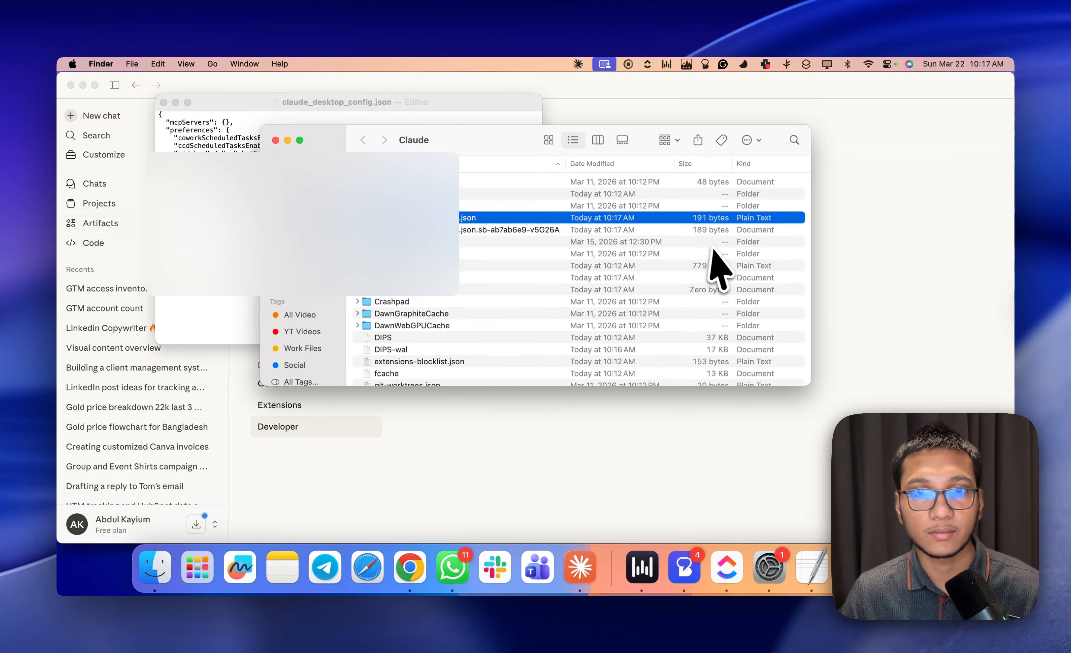
{"action": "key", "text": "ctrl+Up"}
{"action": "key", "text": "ctrl+Up"}
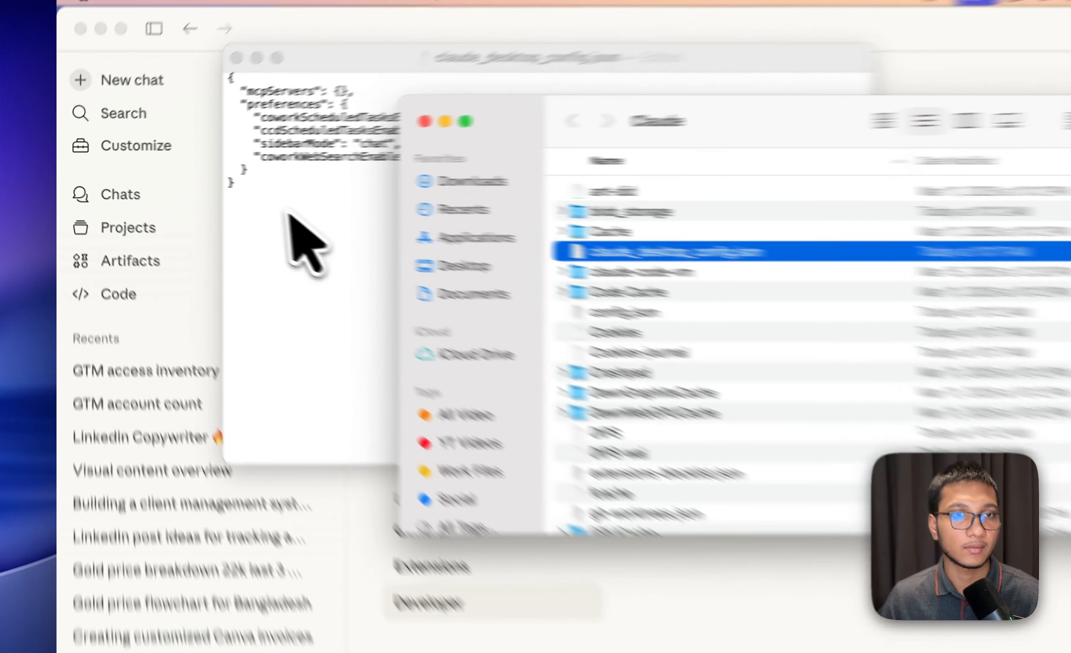
Select the entire contents of claude_desktop_config.json in TextEdit and switch to Claude
{"action": "left_click", "coordinate": [192, 183]}
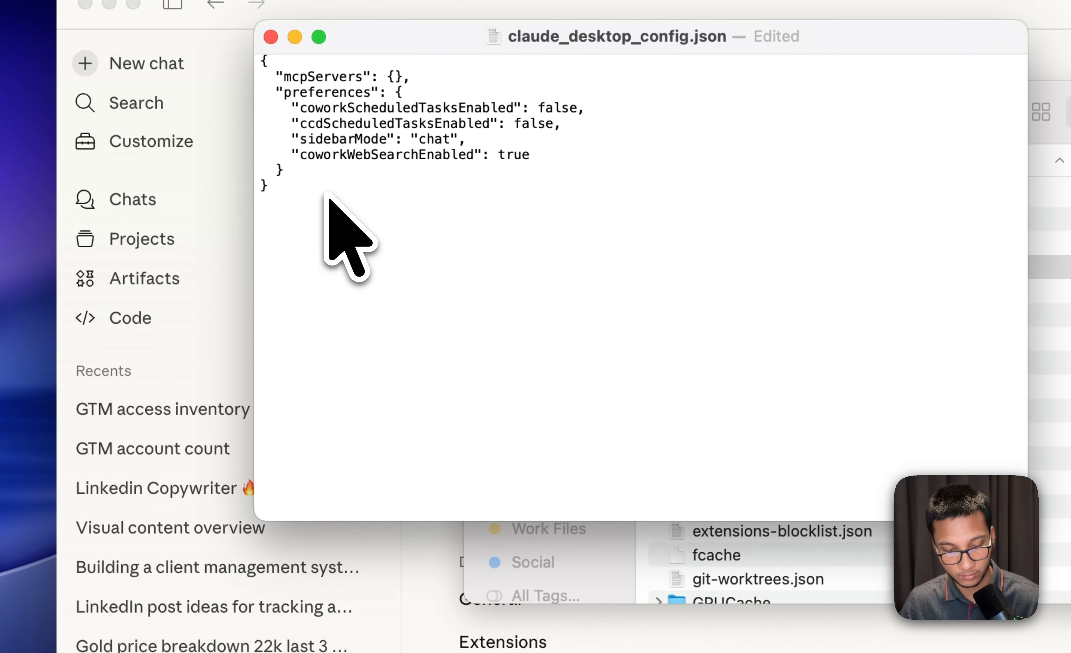
{"action": "key", "text": "super+a"}
{"action": "key", "text": "super+Tab"}
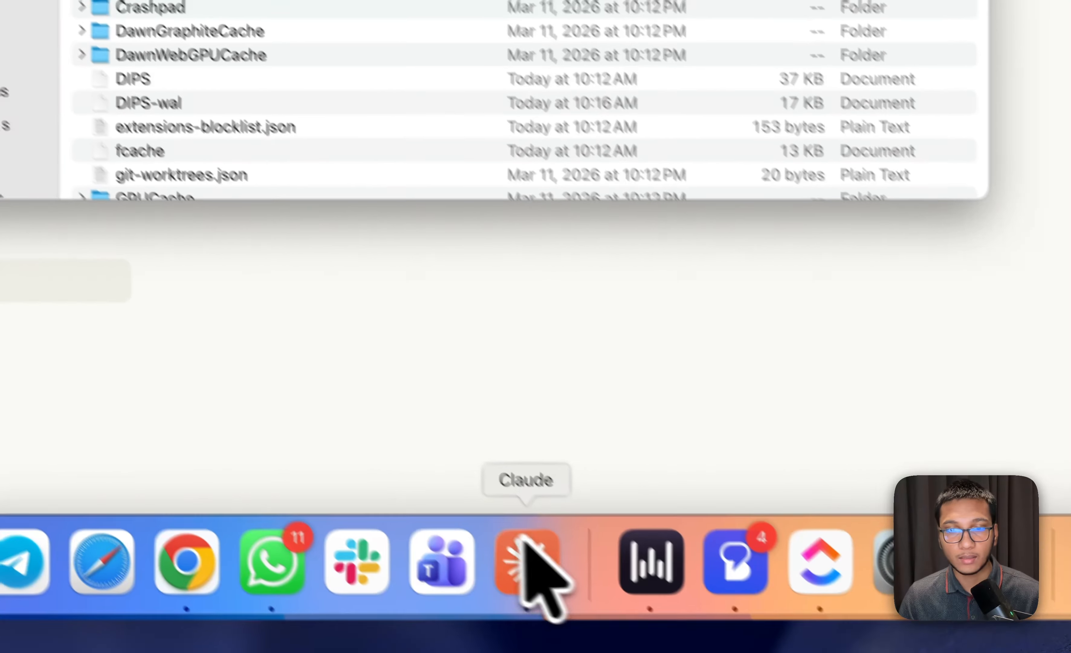
{"action": "left_click", "coordinate": [505, 535]}
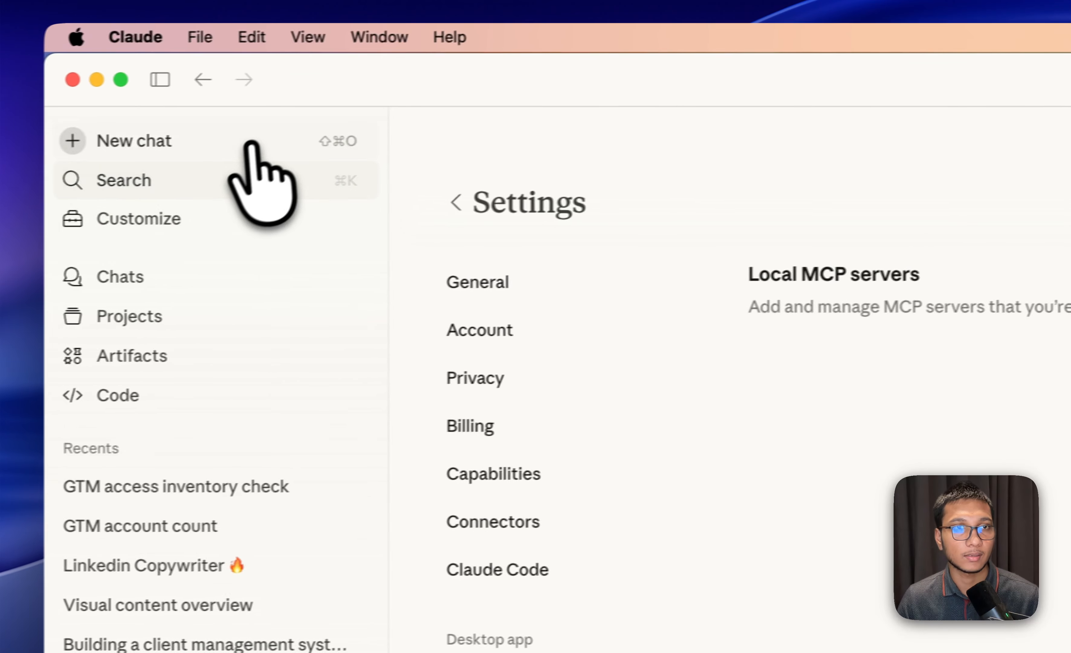
Close the configuration folder window and ask Claude in a new chat to merge the MCP server code with the existing configuration
{"action": "left_click", "coordinate": [251, 146]}
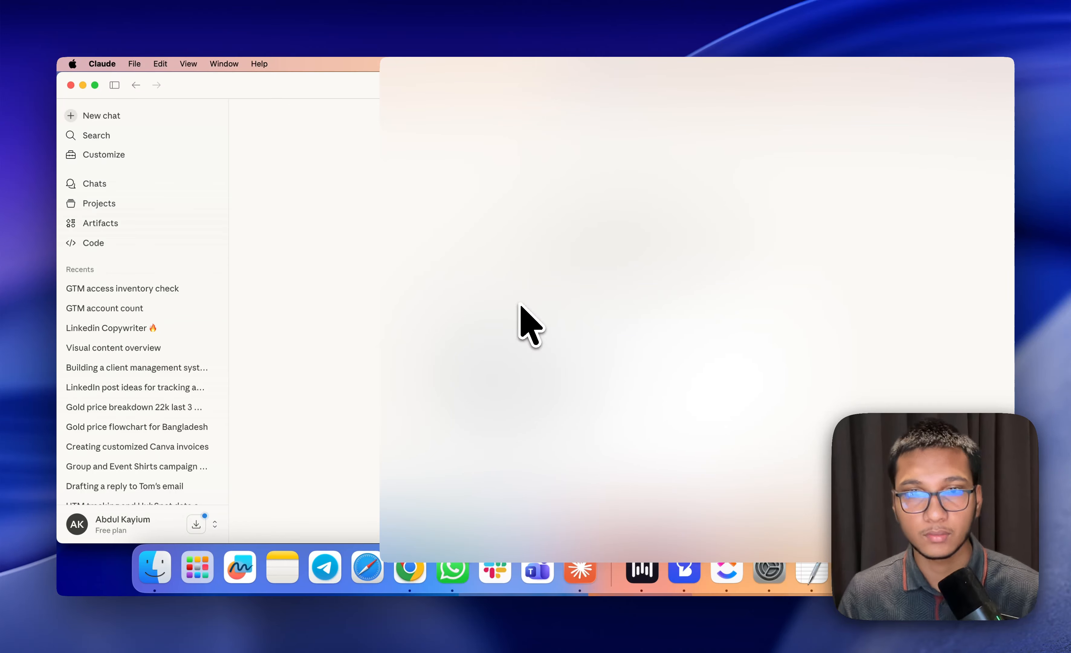
{"action": "key", "text": "super+Tab"}
{"action": "key", "text": "super+Tab"}
{"action": "key", "text": "super+Tab"}
{"action": "key", "text": "super+Tab"}
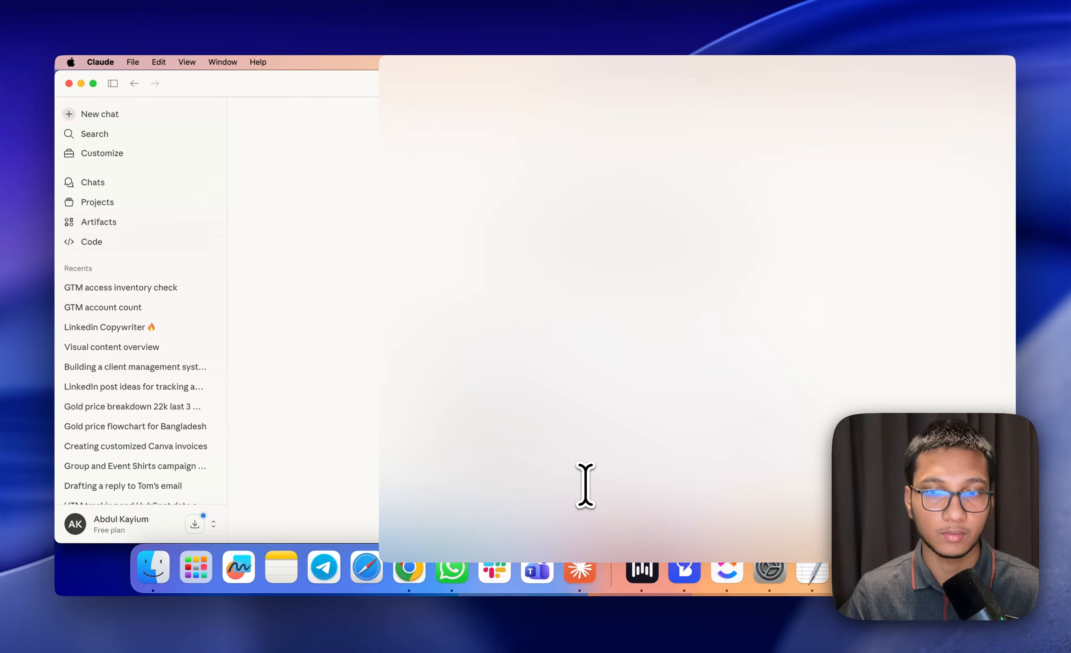
{"action": "key", "text": "Return"}
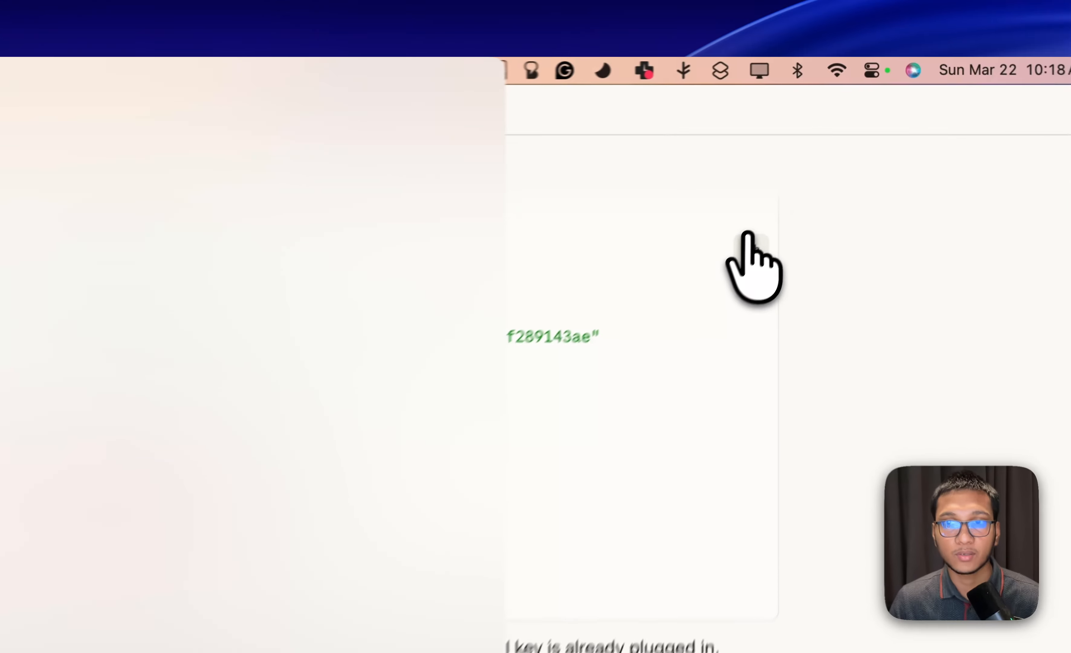
Replace the config file's contents with the merged configuration from Claude's reply and proceed to the Google access selection for Stape MCP Server
{"action": "left_click", "coordinate": [857, 142]}
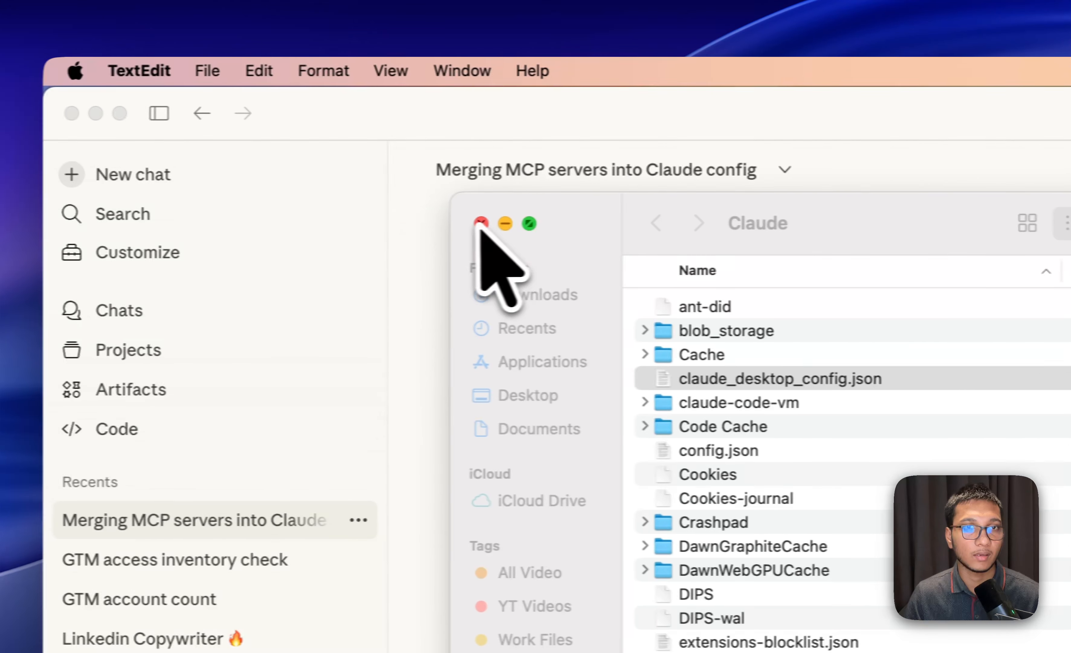
{"action": "left_click", "coordinate": [481, 222]}
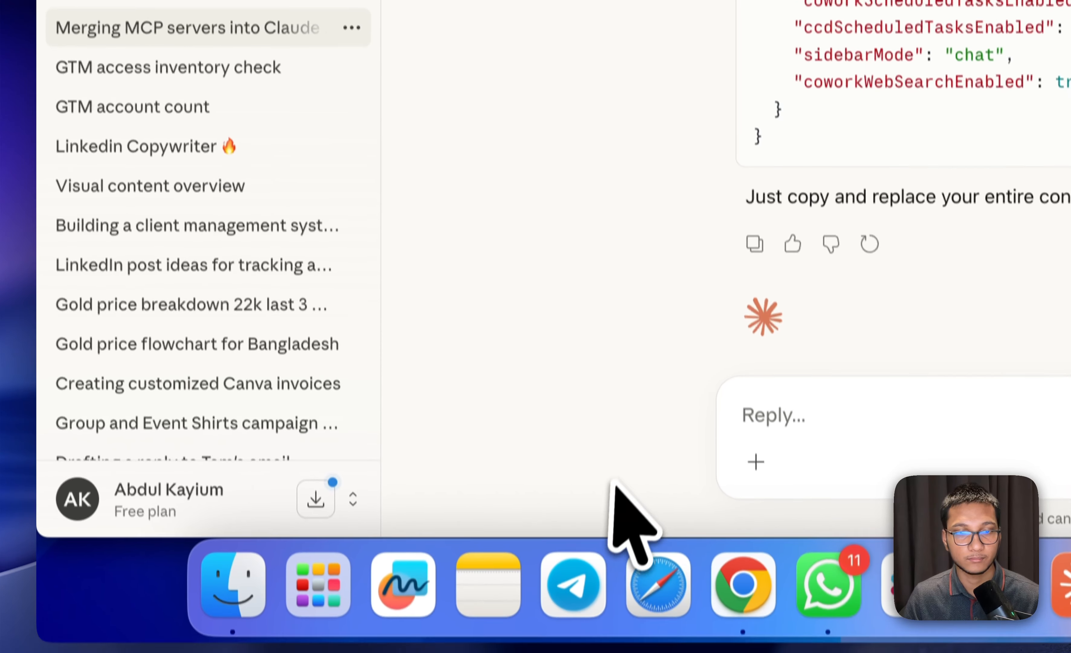
{"action": "left_click", "coordinate": [339, 129]}
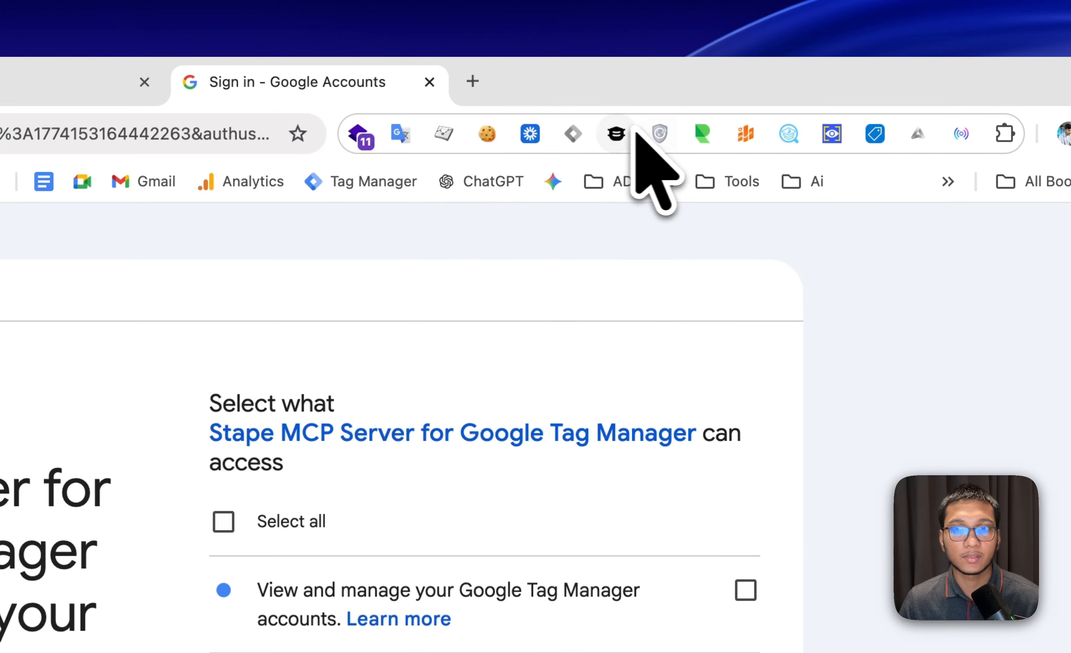
Grant Stape MCP Server for Google Tag Manager all listed Google account permissions and continue the authorization
{"action": "scroll", "coordinate": [649, 352], "scroll_direction": "down", "scroll_amount": 2}
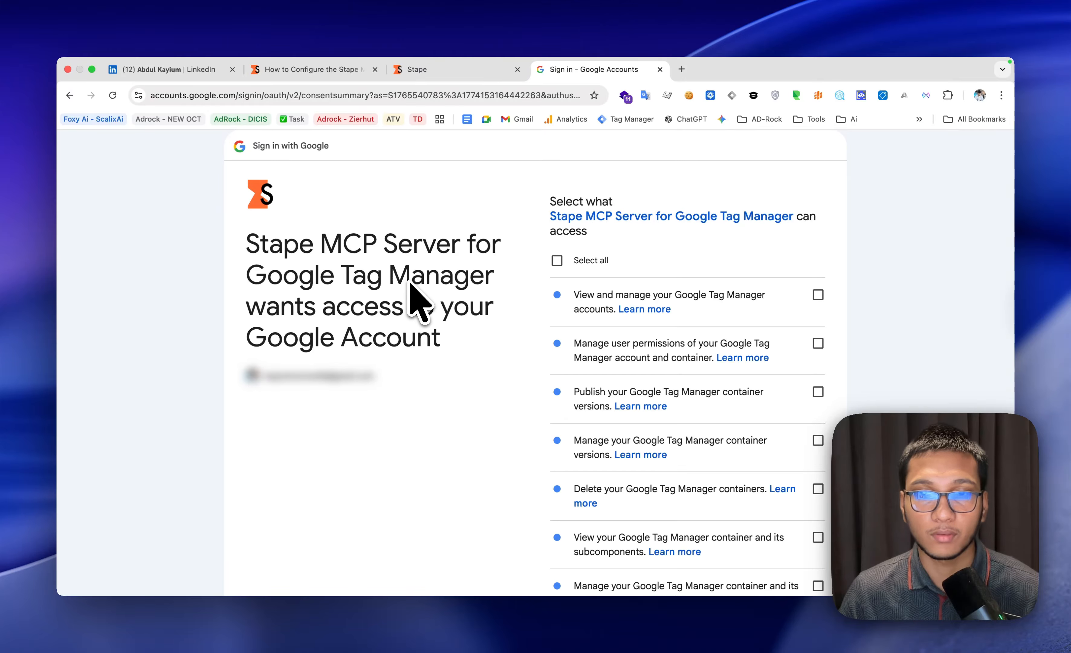
{"action": "left_click", "coordinate": [568, 261]}
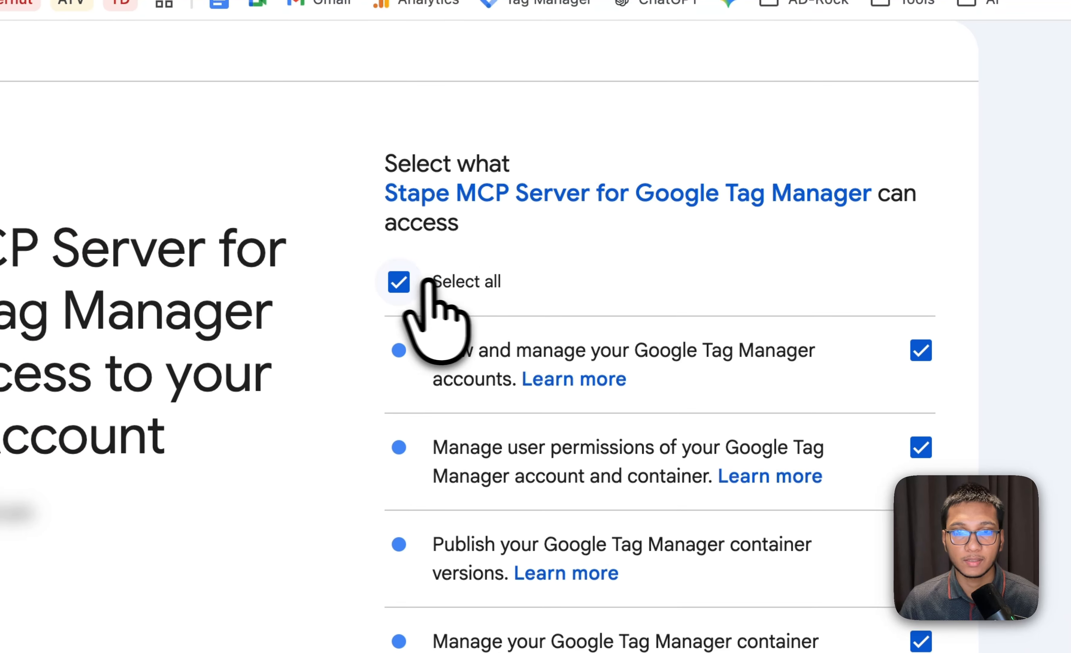
{"action": "scroll", "coordinate": [783, 325], "scroll_direction": "down", "scroll_amount": 6}
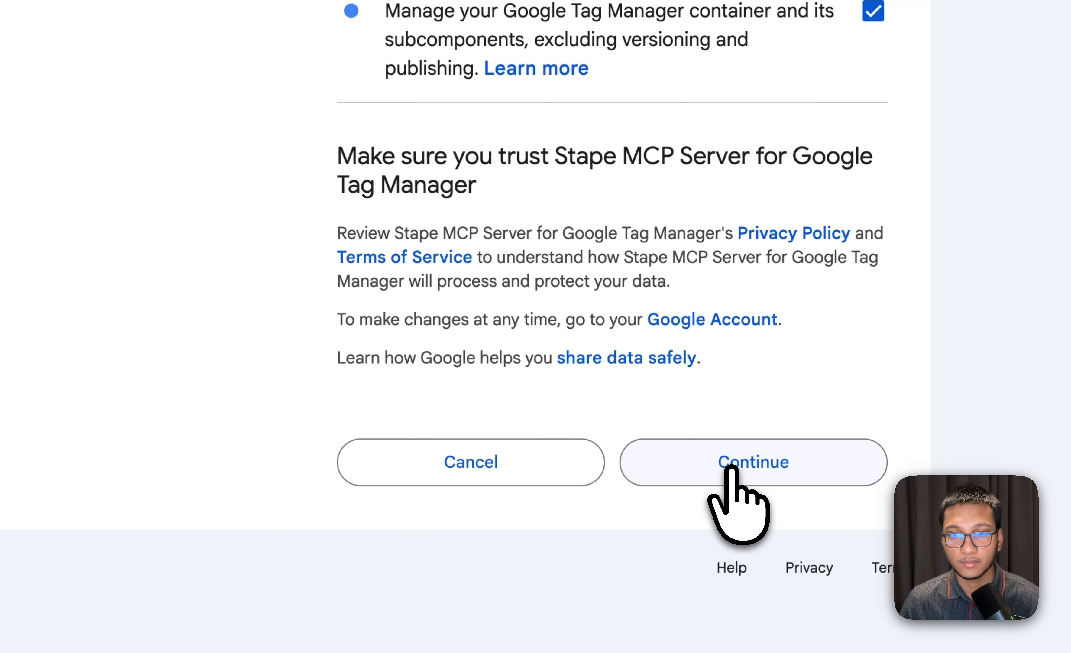
{"action": "left_click", "coordinate": [525, 546]}
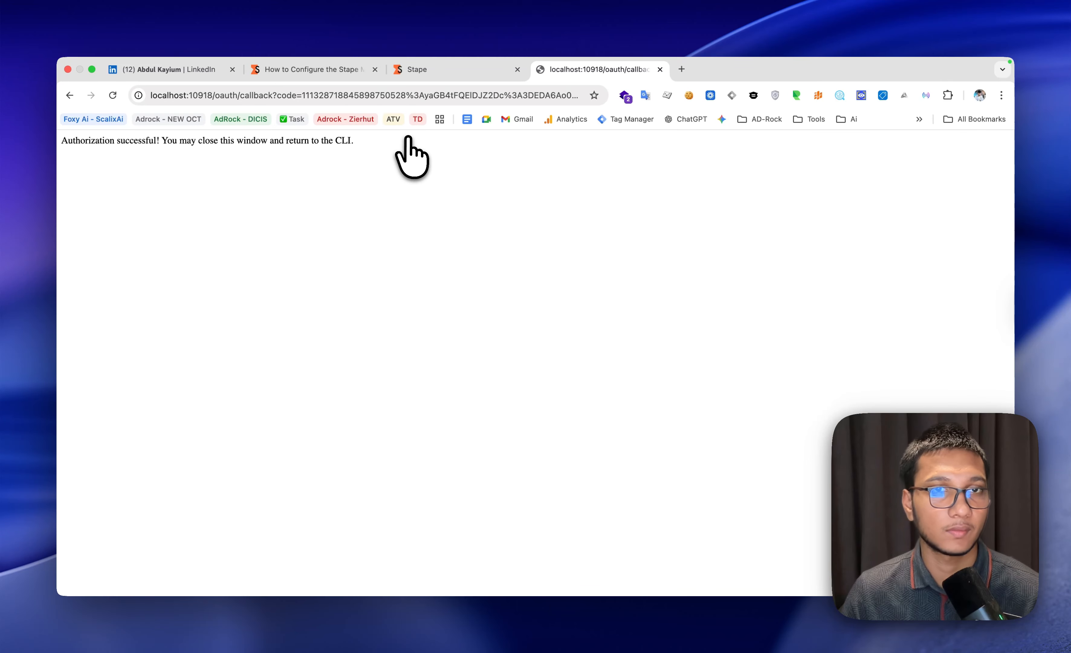
Switch to Claude, ask how many GTM accounts are accessible, requesting only the number without account or container names, and always allow the Gtm account tool
{"action": "key", "text": "ctrl+Left"}
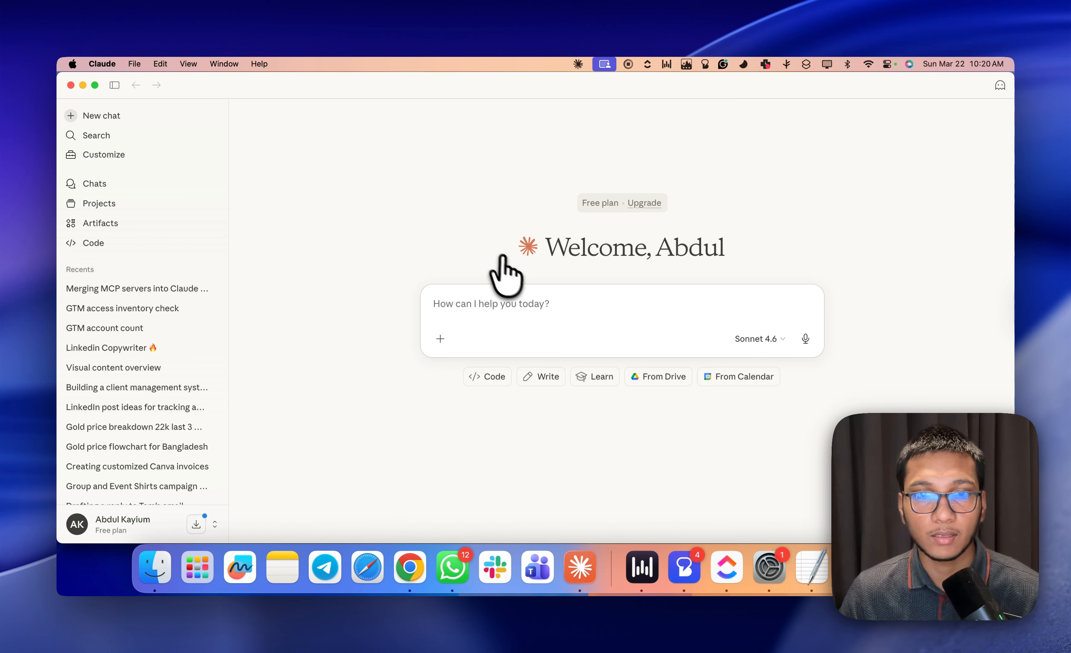
{"action": "left_click", "coordinate": [534, 306]}
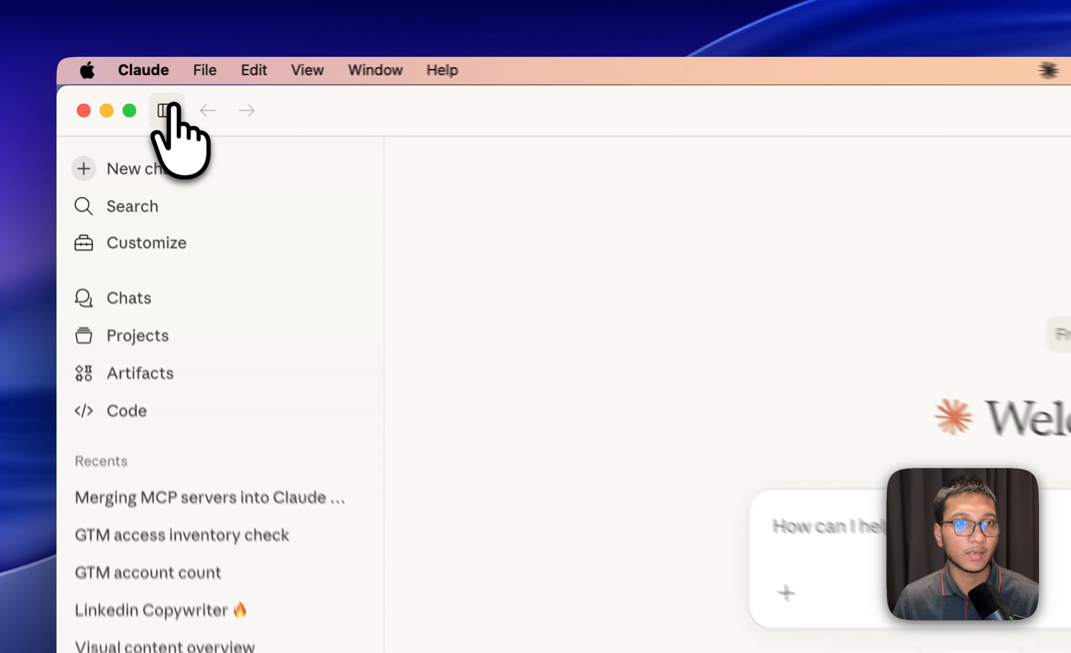
{"action": "left_click", "coordinate": [114, 85]}
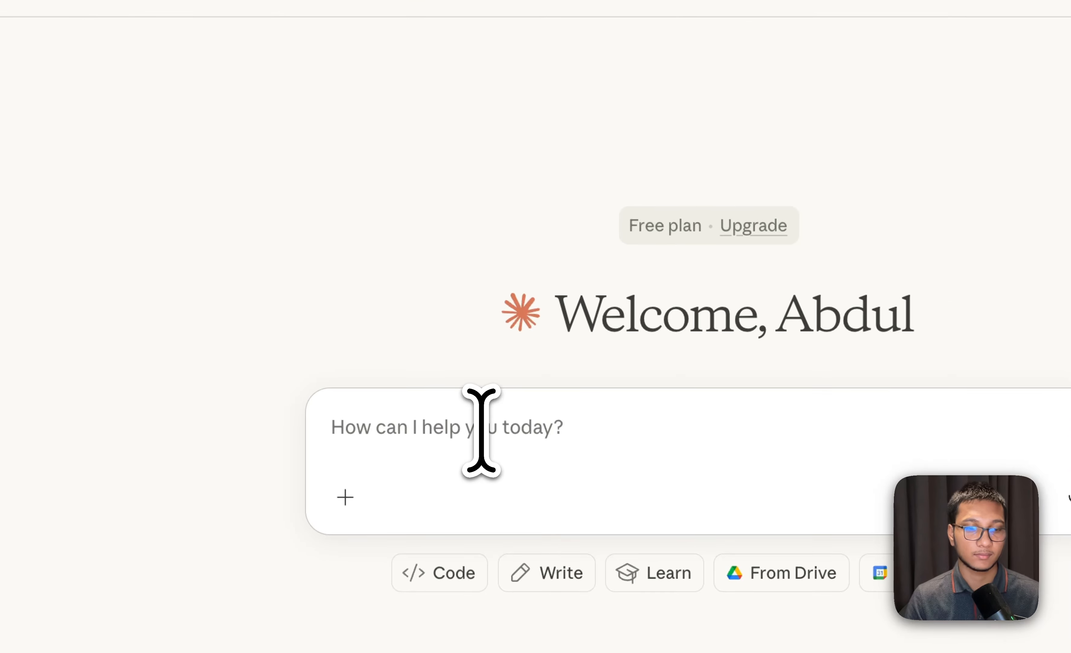
{"action": "type", "text": "Hey"}
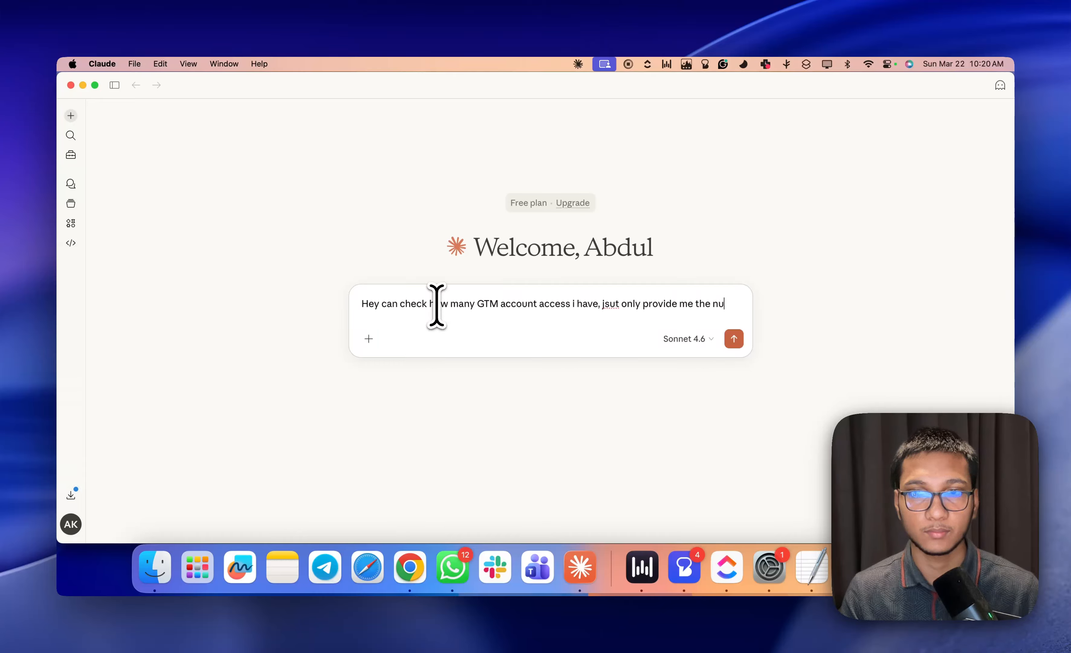
{"action": "type", "text": "mbe"}
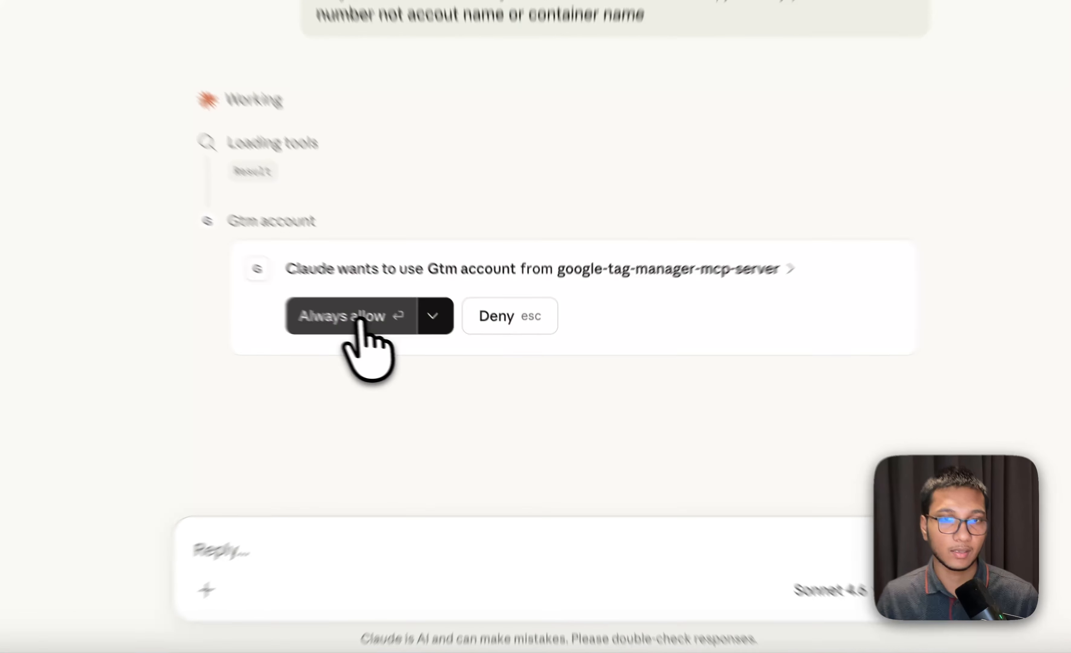
{"action": "left_click", "coordinate": [429, 347]}
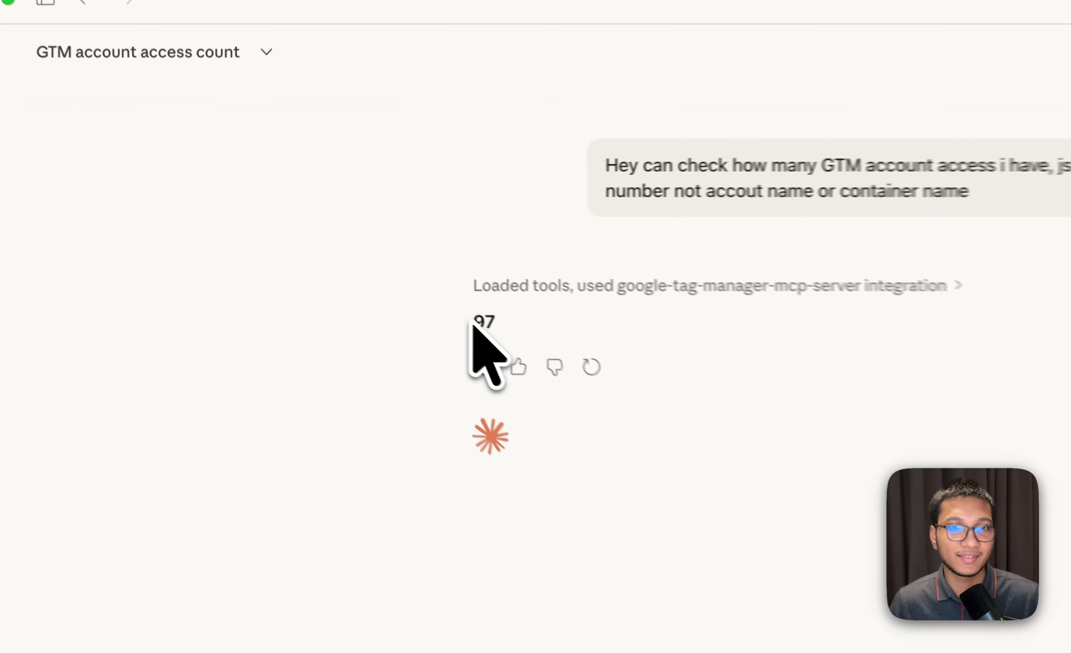
{"action": "left_click_drag", "start_coordinate": [340, 257], "coordinate": [387, 256]}
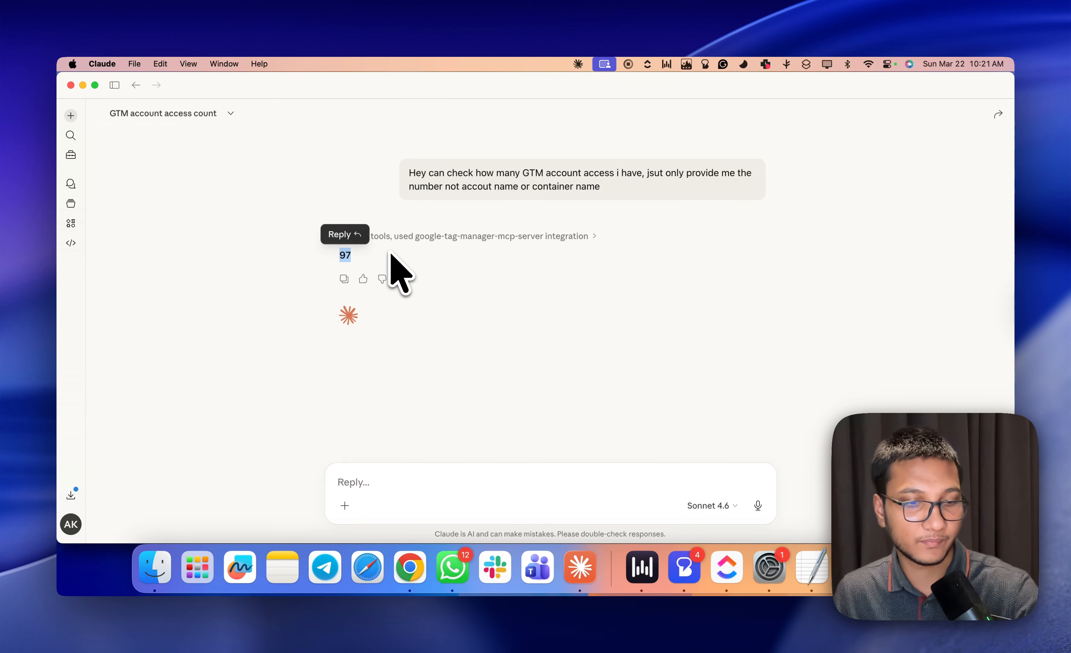
{"action": "scroll", "coordinate": [628, 270], "scroll_direction": "down", "scroll_amount": 1}
{"action": "left_click", "coordinate": [635, 271]}
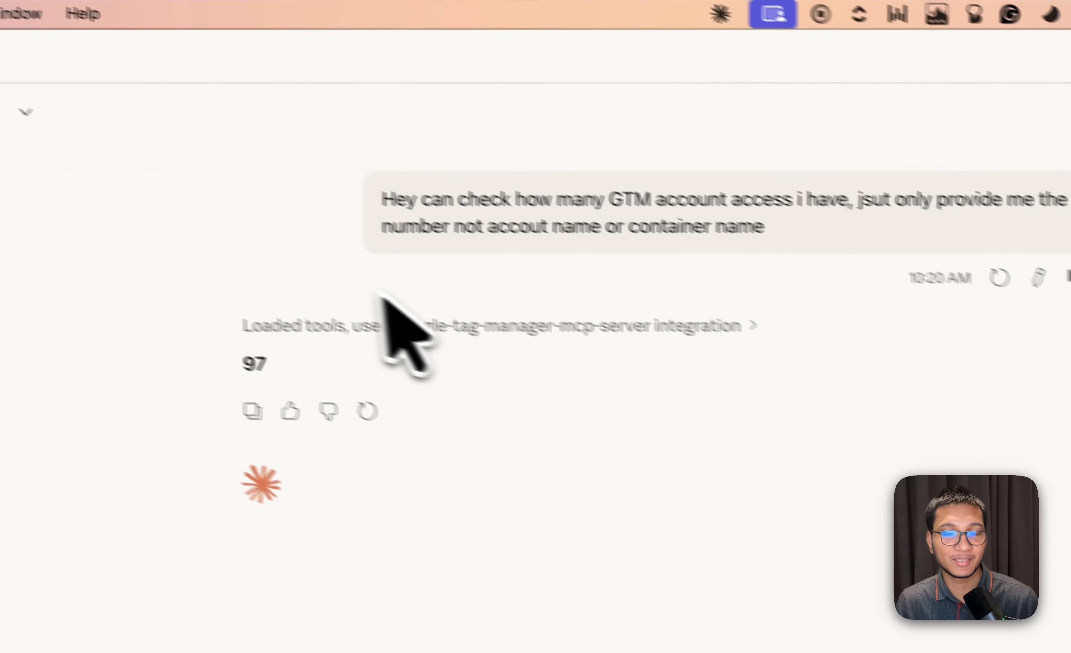